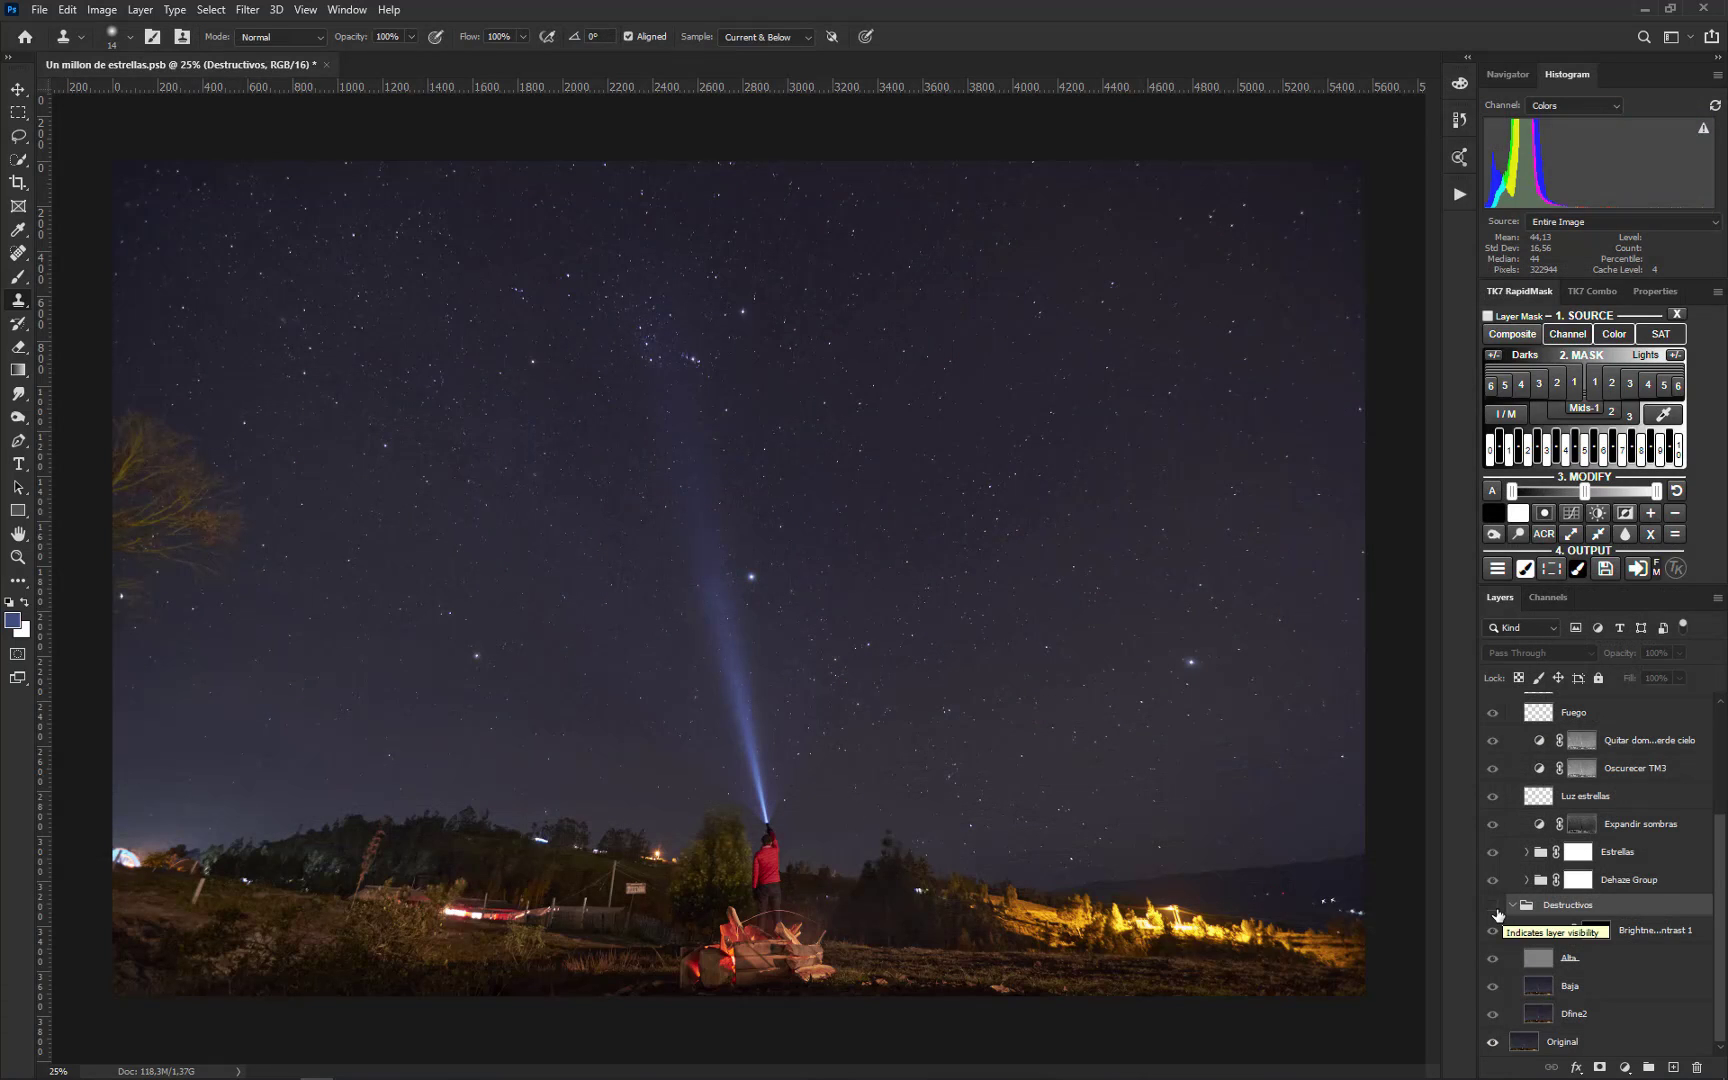
- Show the Destructivos, ICO and Detalles layer groups one after another in the starry-sky document
{"action": "left_click", "coordinate": [1494, 909]}
{"action": "scroll", "coordinate": [1494, 911], "scroll_direction": "up", "scroll_amount": 4}
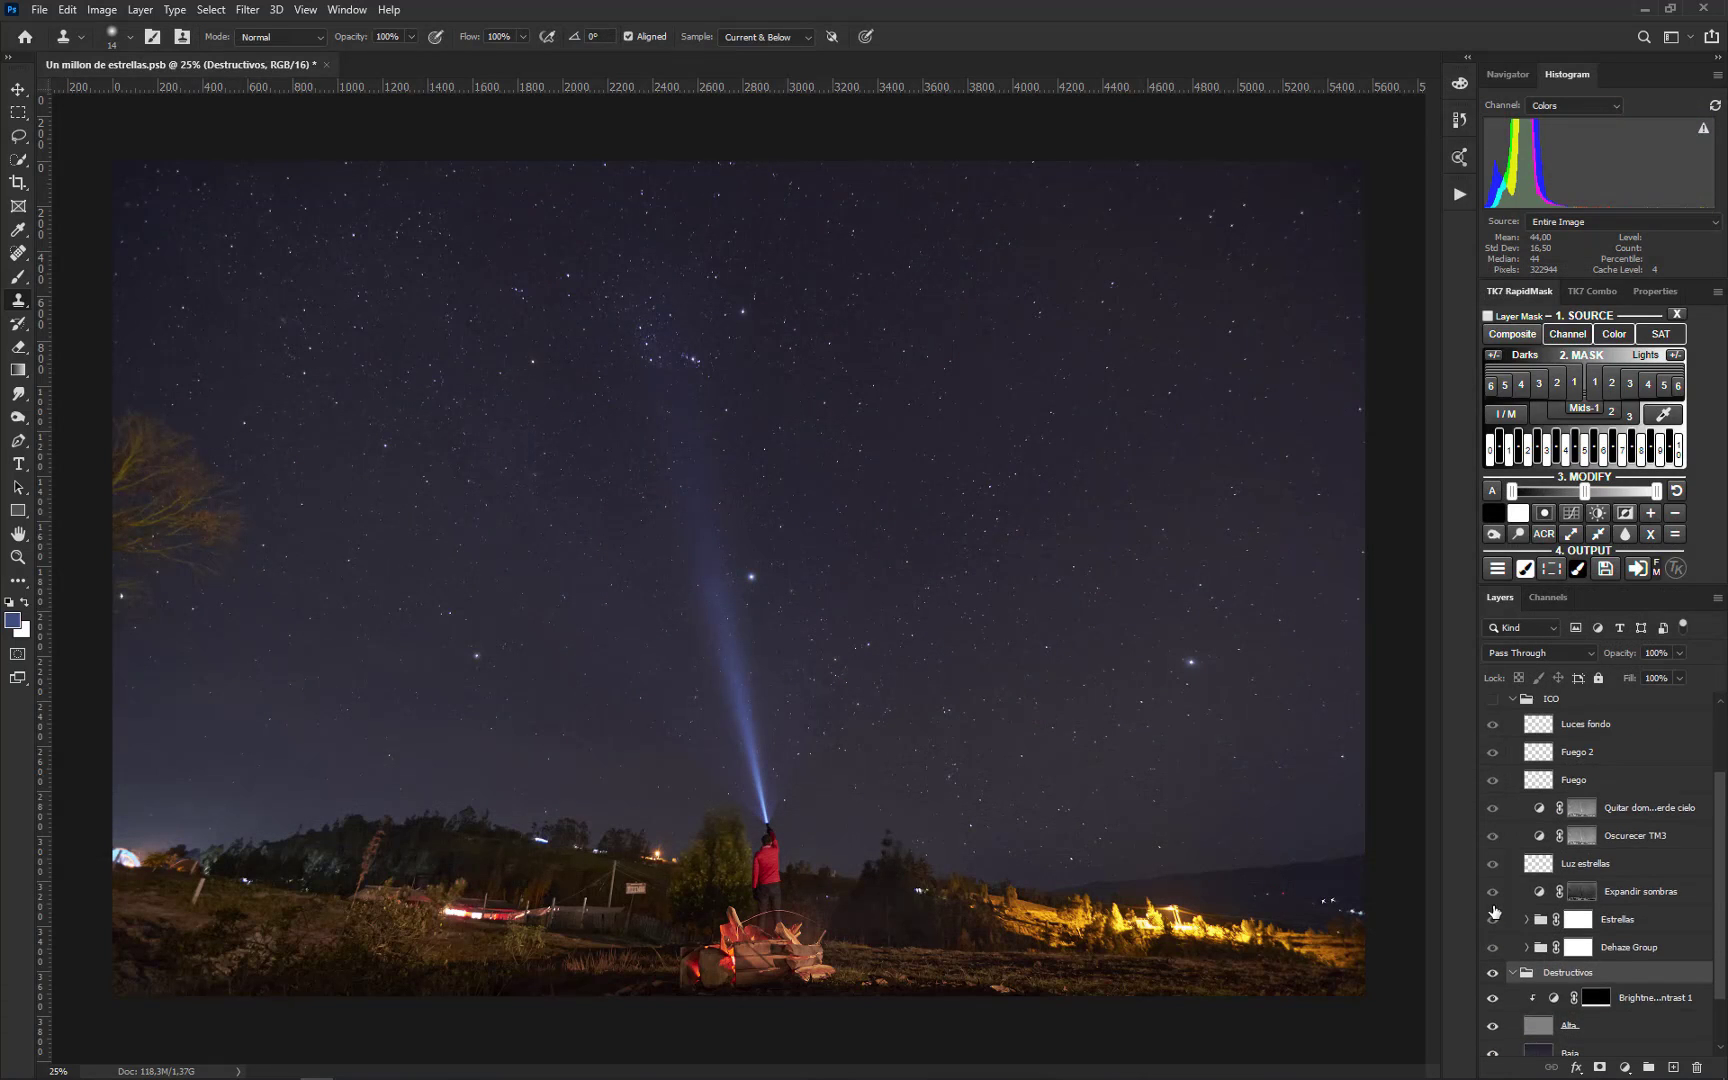
{"action": "left_click", "coordinate": [1493, 805]}
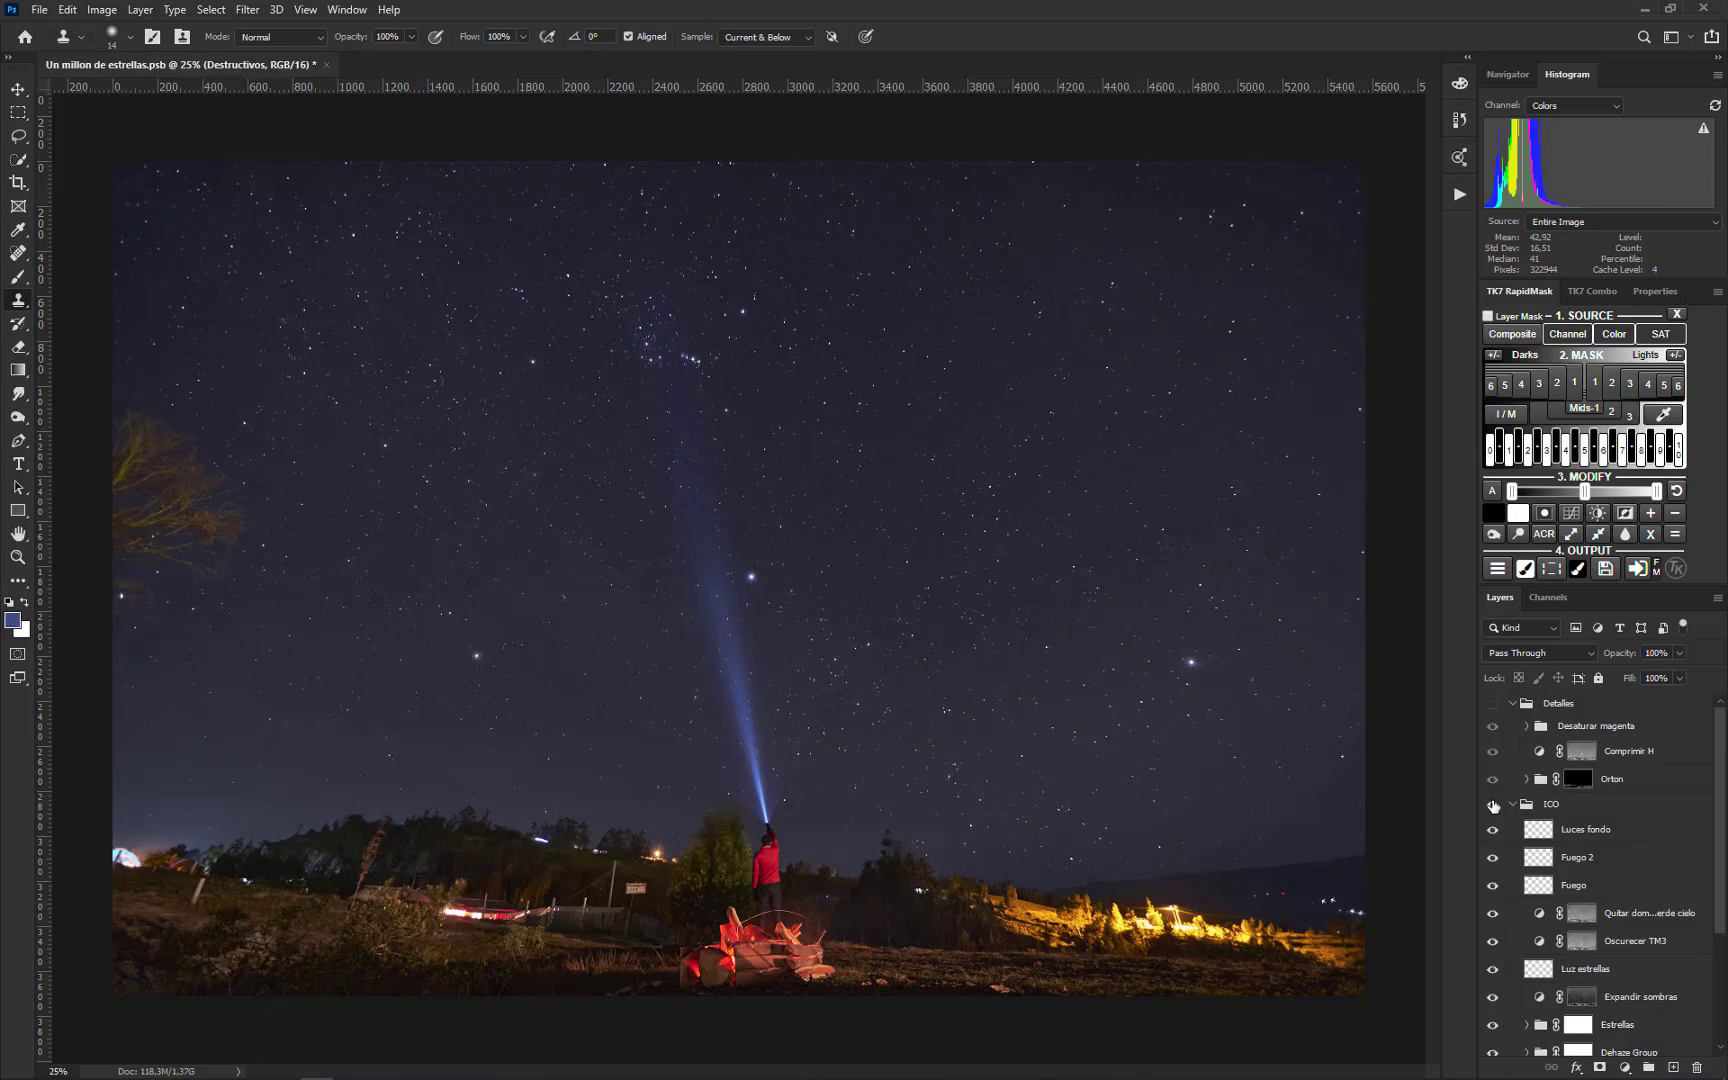
{"action": "left_click", "coordinate": [1493, 705]}
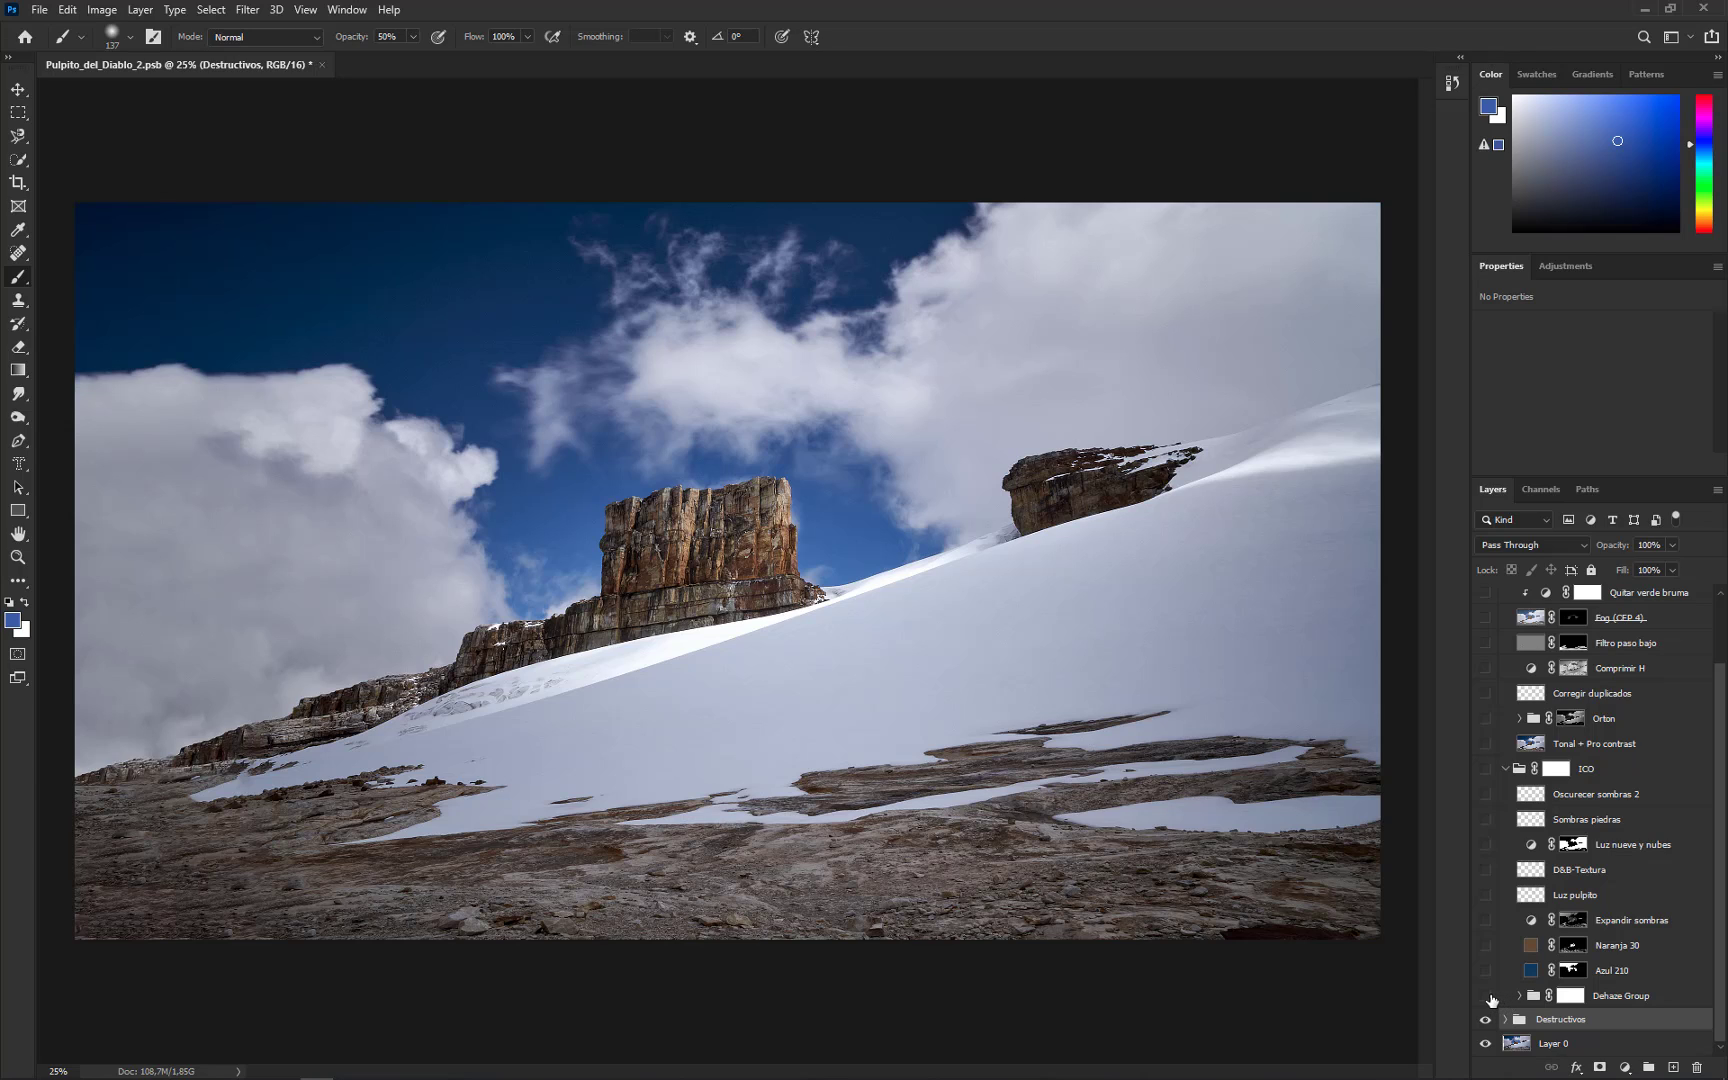
- Show the ICO group's layers one by one from Dehaze Group up to Oscurecer sombras 2, and hide Dehaze Group again
{"action": "left_click", "coordinate": [1486, 996]}
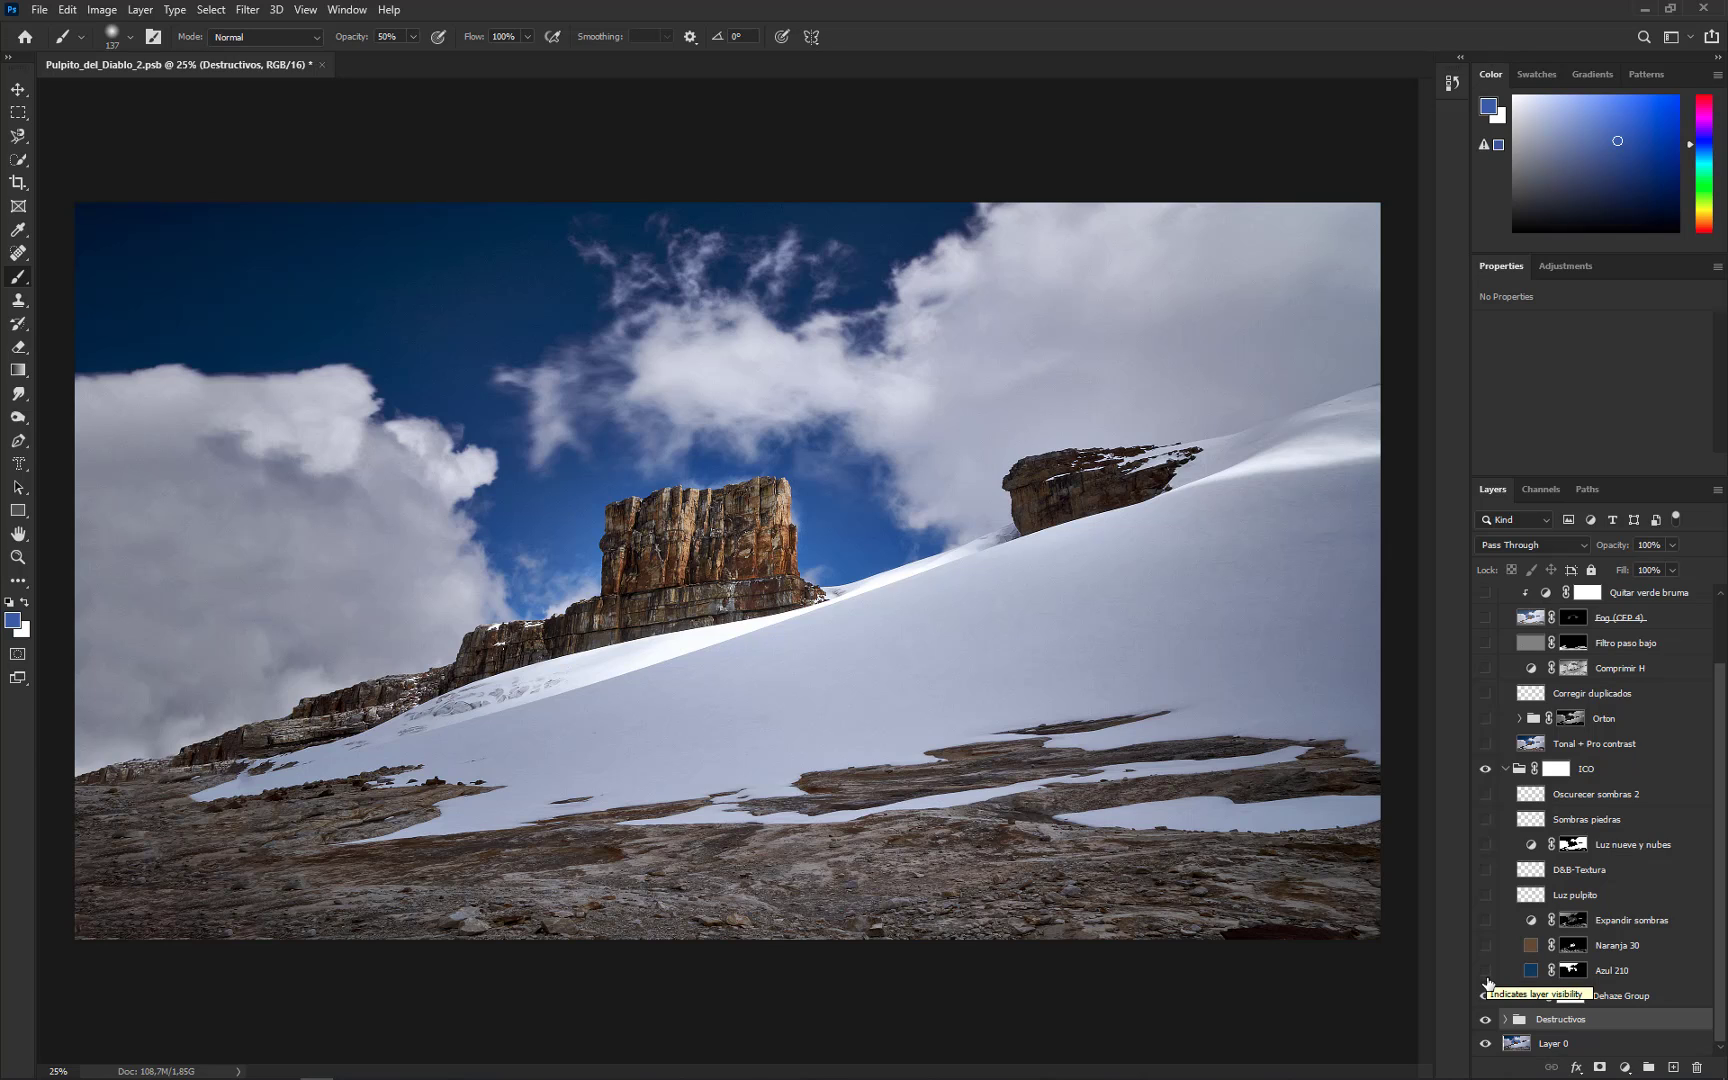
{"action": "left_click", "coordinate": [1486, 972]}
{"action": "left_click", "coordinate": [1485, 946]}
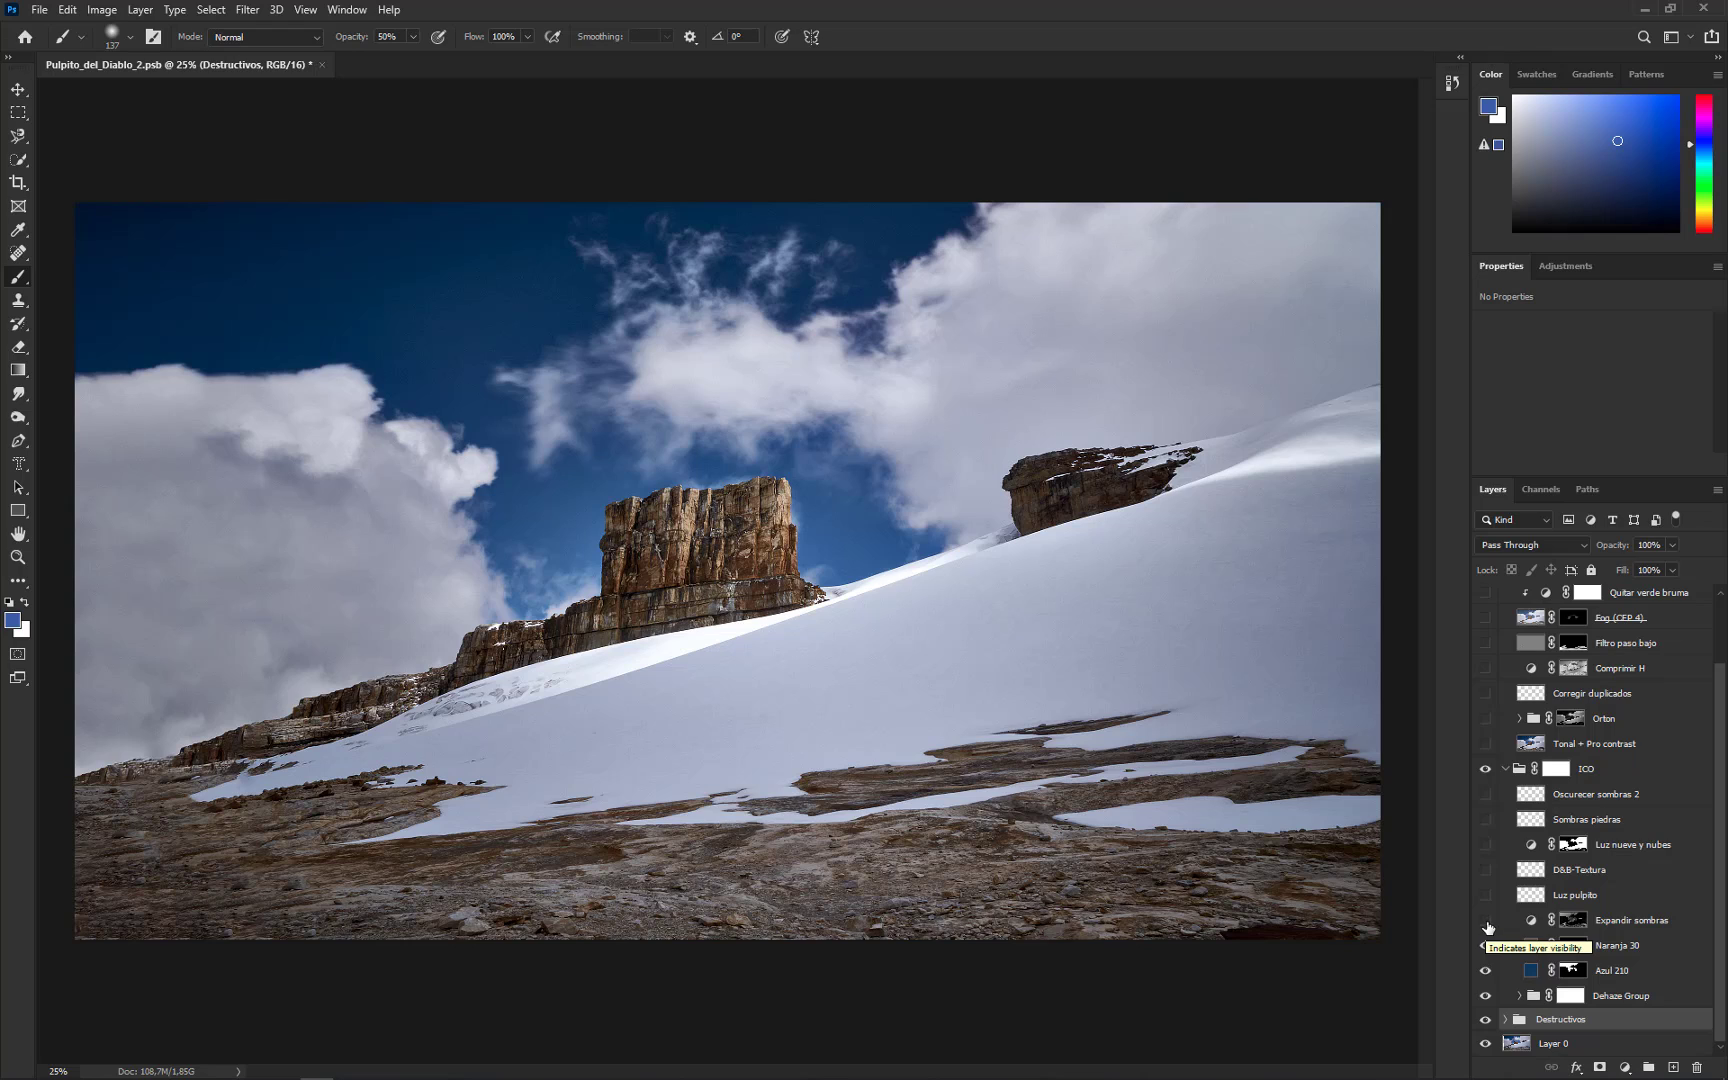
{"action": "left_click", "coordinate": [1486, 921]}
{"action": "left_click", "coordinate": [1484, 897]}
{"action": "left_click", "coordinate": [1484, 870]}
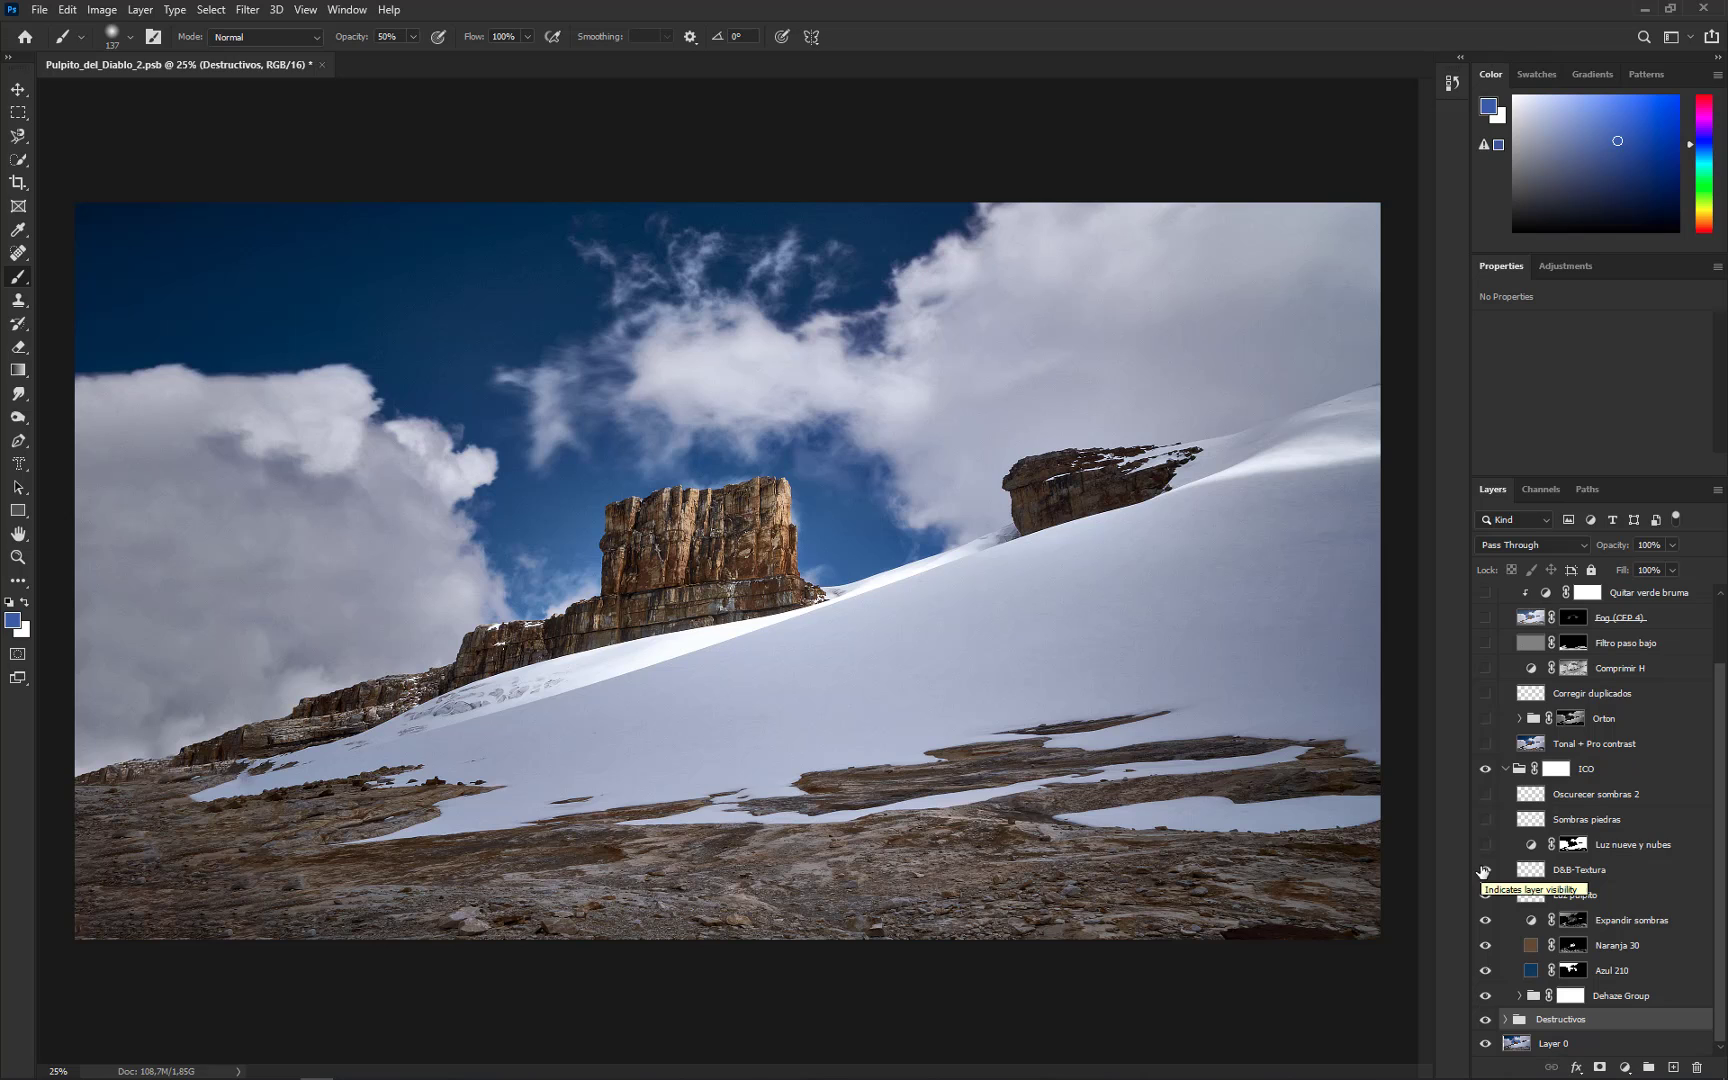
{"action": "left_click", "coordinate": [1485, 845]}
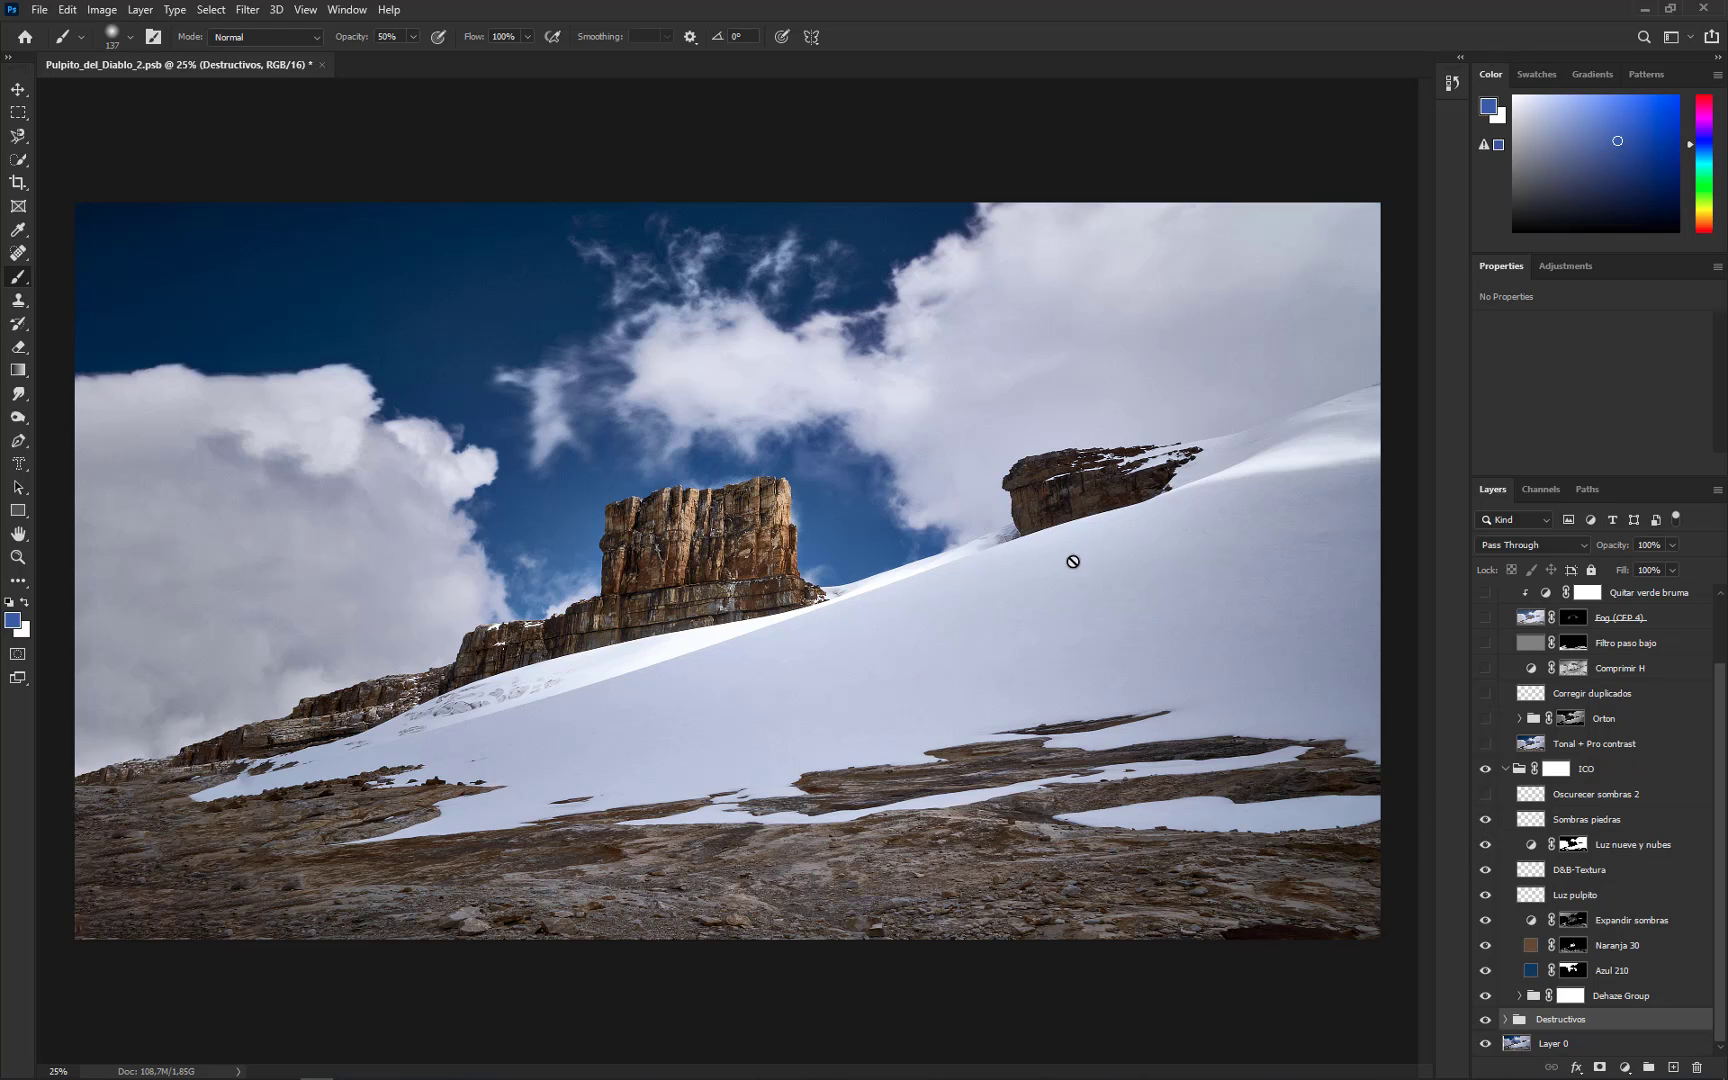
{"action": "left_click", "coordinate": [1484, 795]}
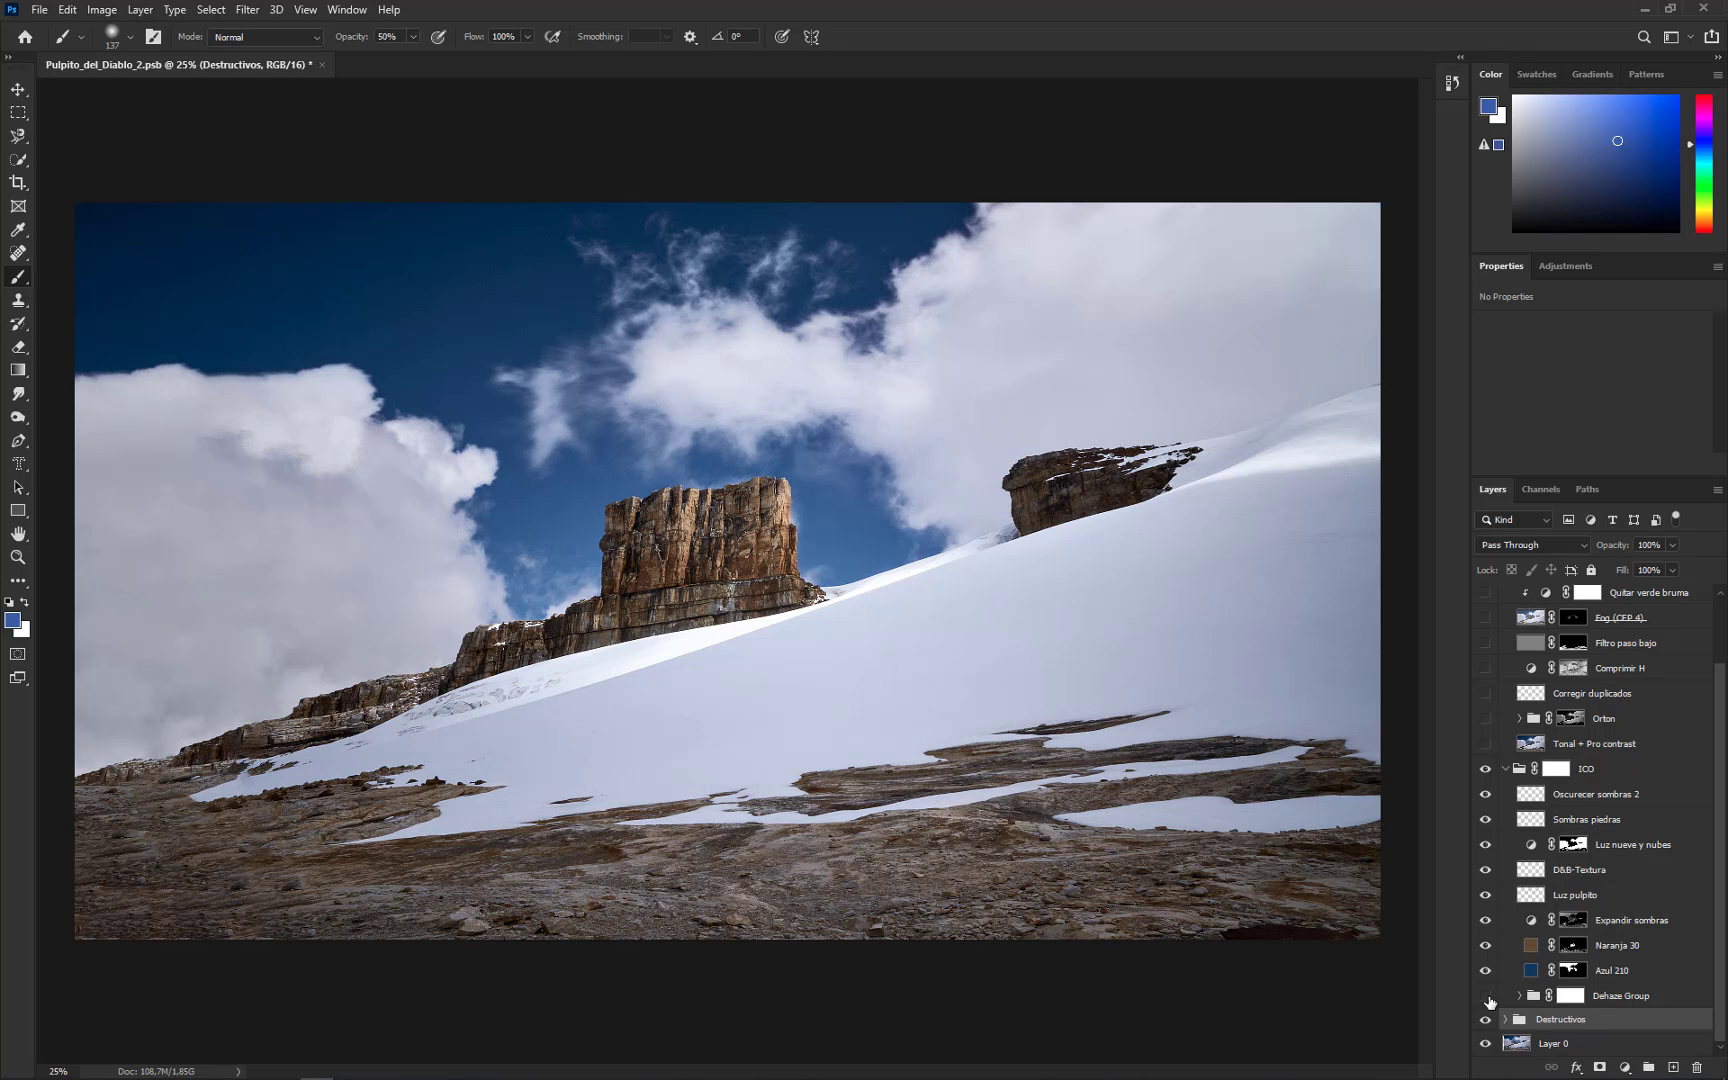
{"action": "left_click", "coordinate": [1486, 997]}
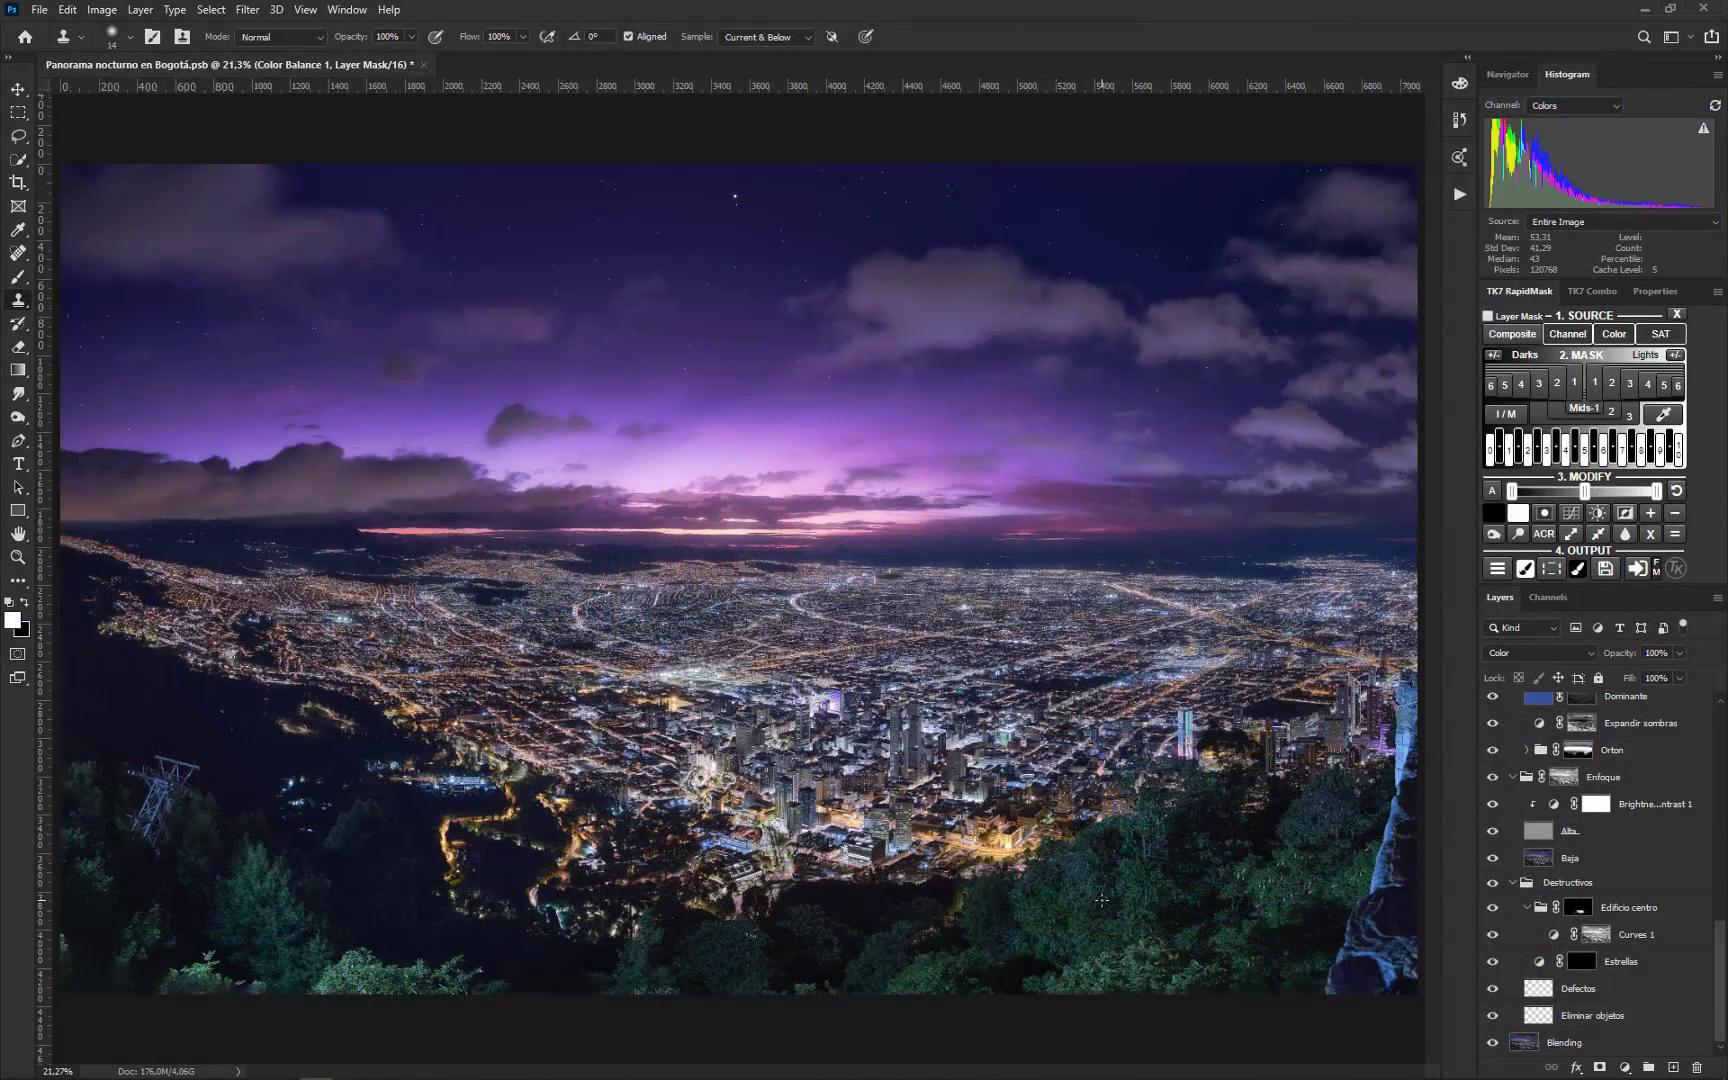
- Compare the night panorama before and after editing by isolating the Blending layer and restoring all layers, and review the layer stack
{"action": "left_click", "coordinate": [1492, 1043], "text": "alt"}
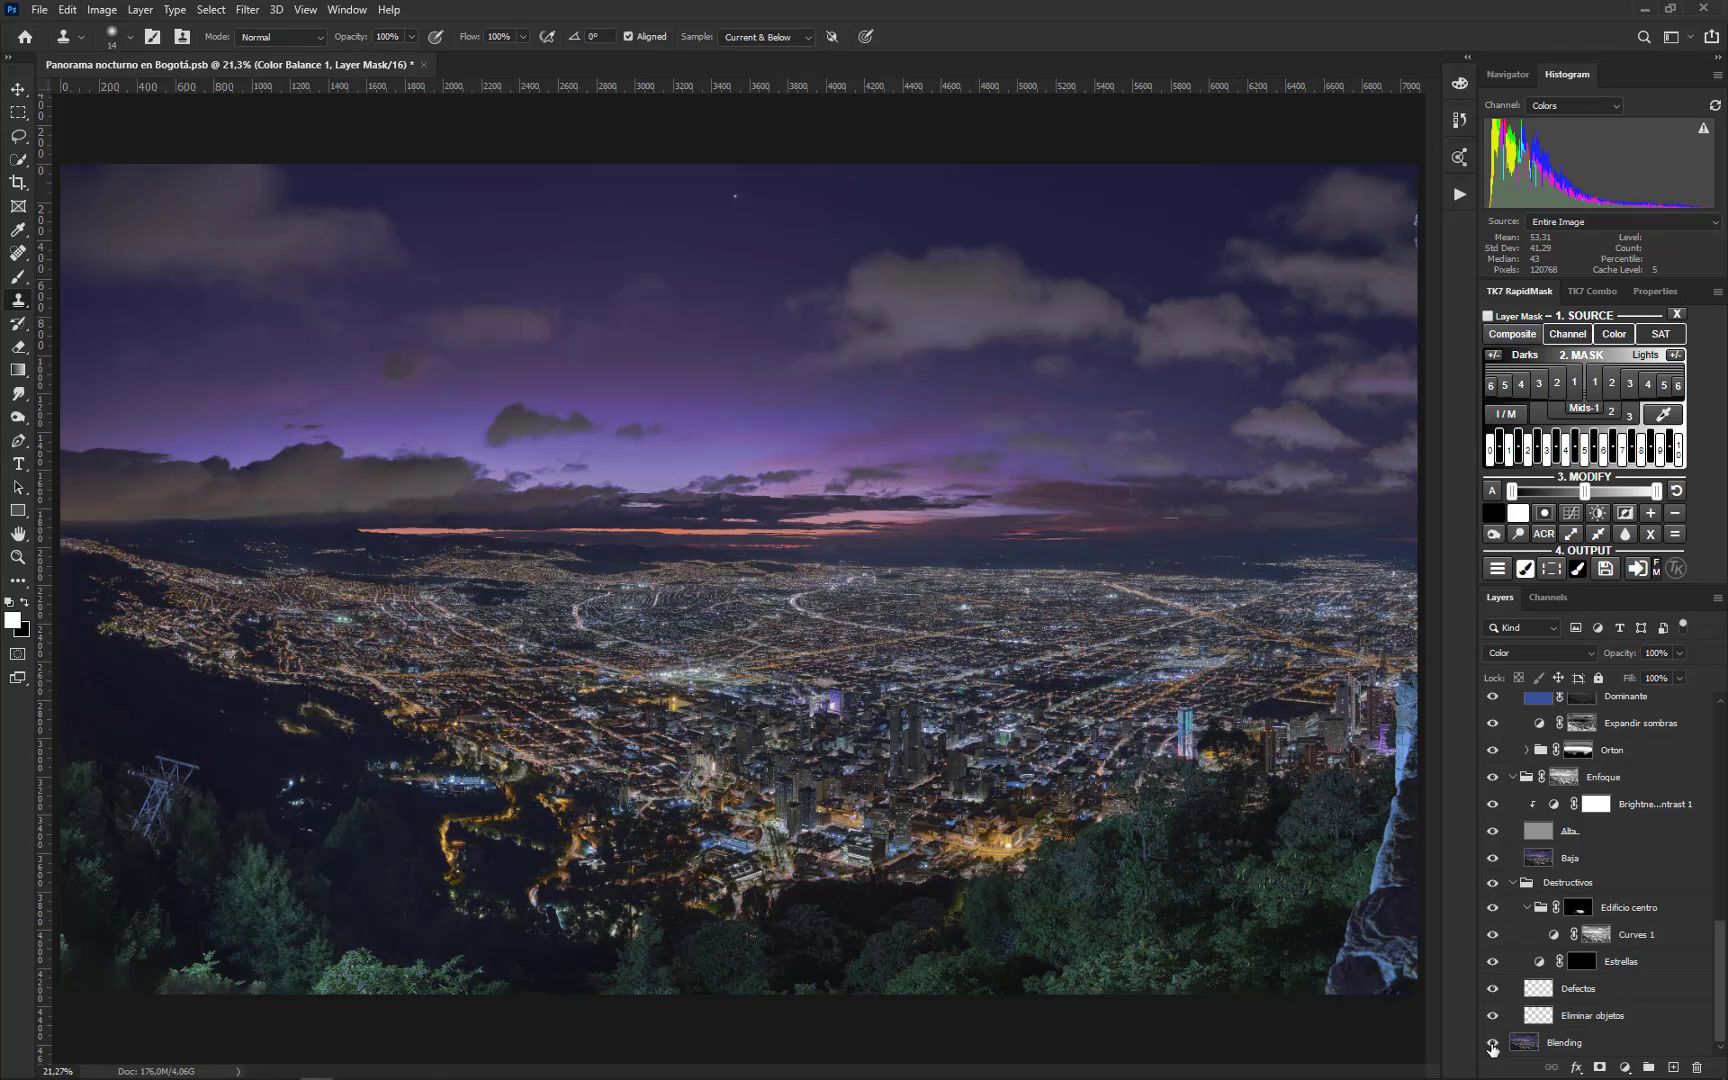
{"action": "left_click", "coordinate": [1492, 1043], "text": "alt"}
{"action": "left_click", "coordinate": [1492, 1043], "text": "alt"}
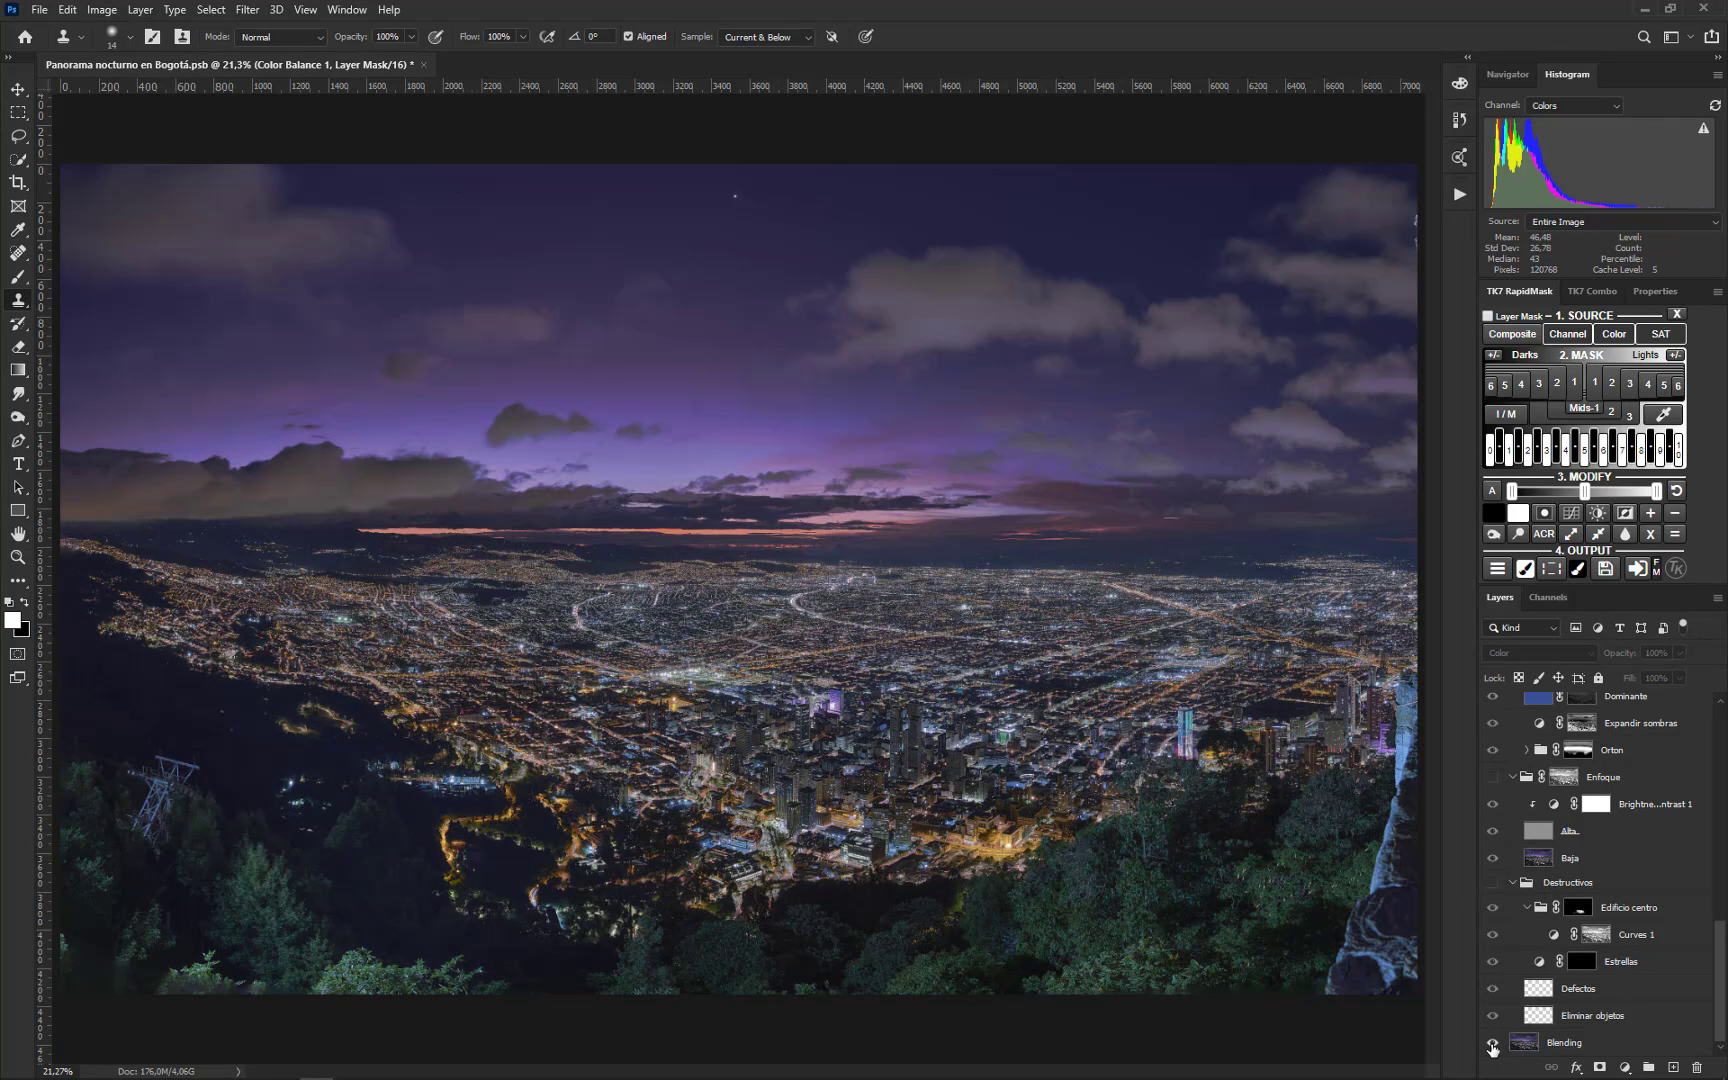
{"action": "left_click", "coordinate": [1492, 1043]}
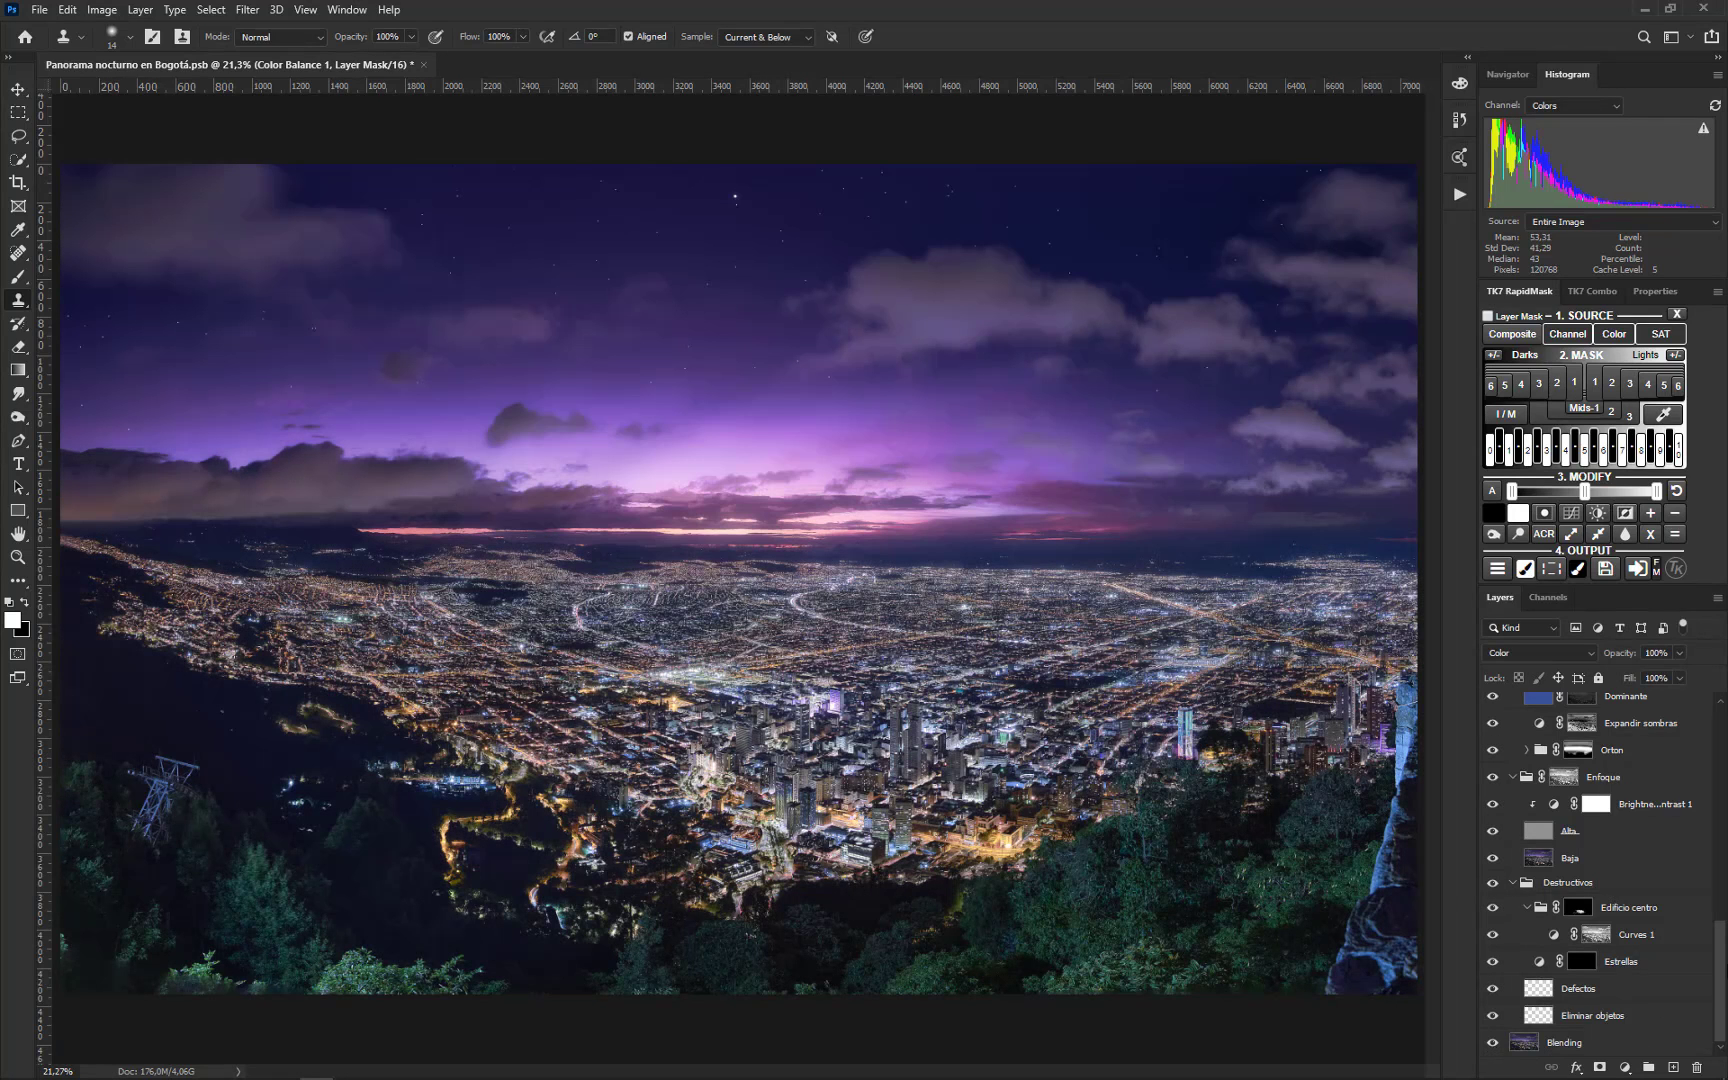
{"action": "left_click_drag", "start_coordinate": [1721, 948], "coordinate": [1719, 708]}
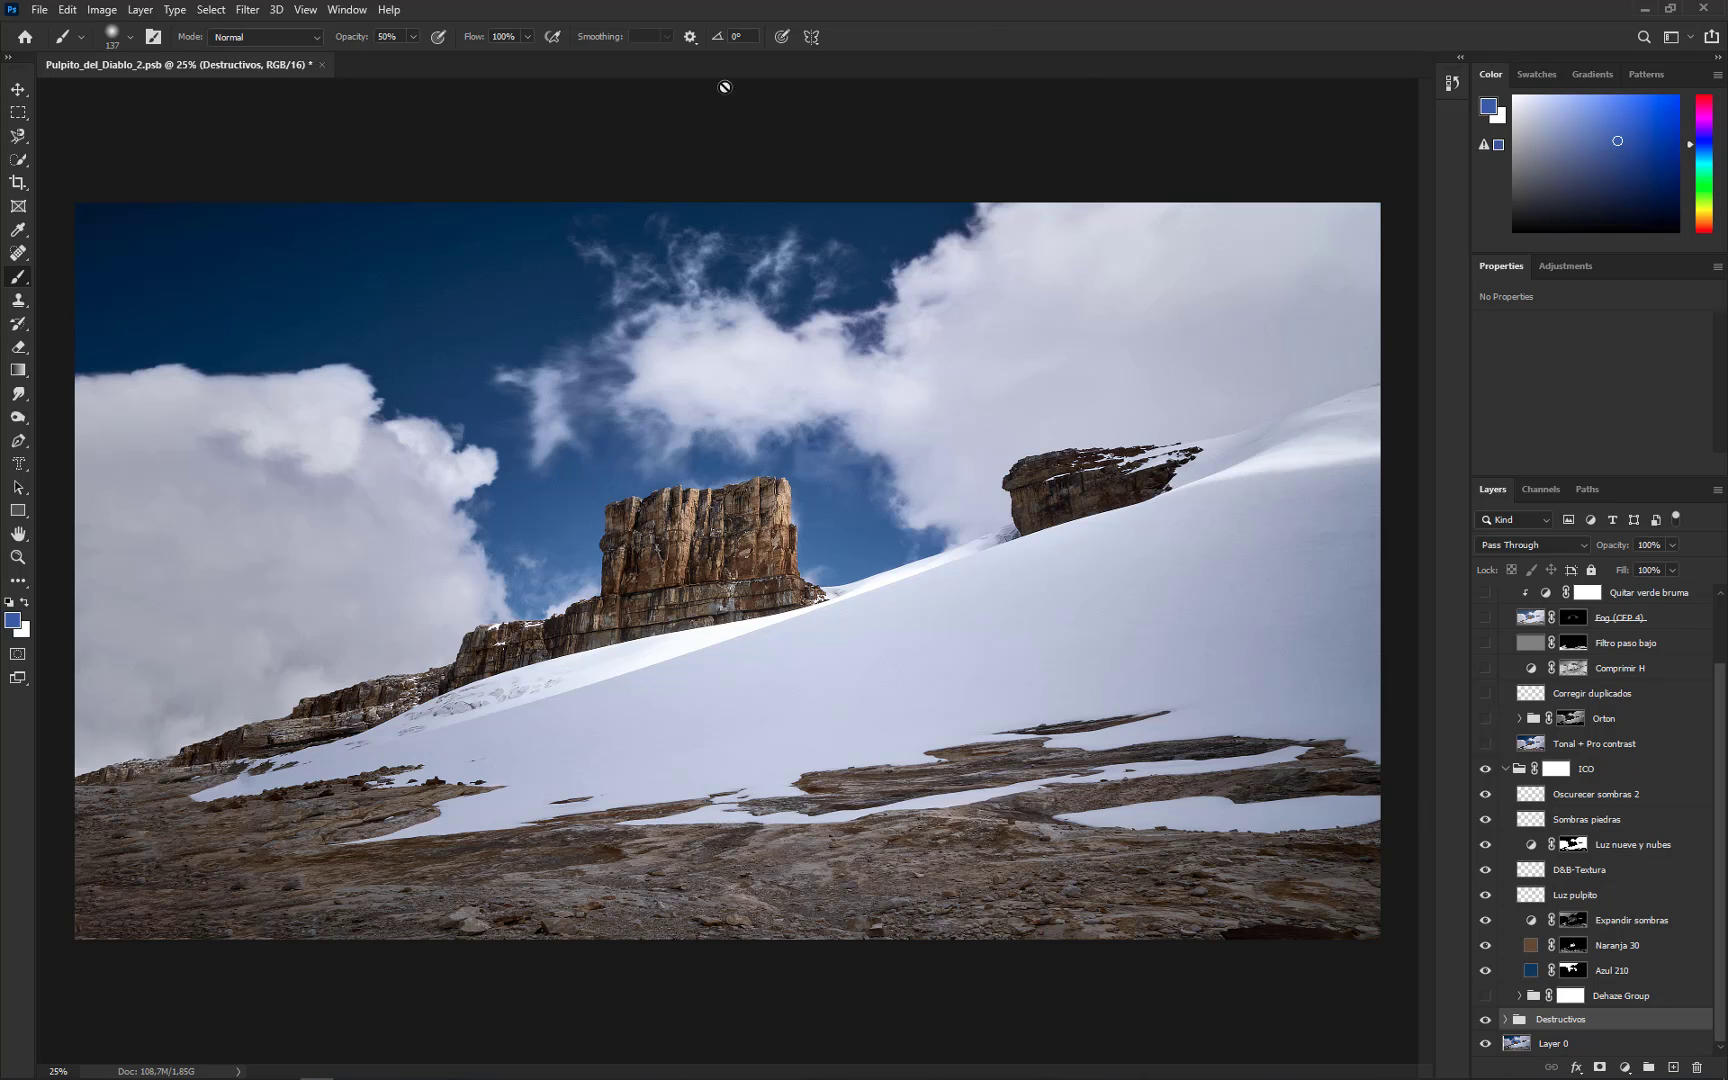
{"action": "left_click", "coordinate": [40, 10]}
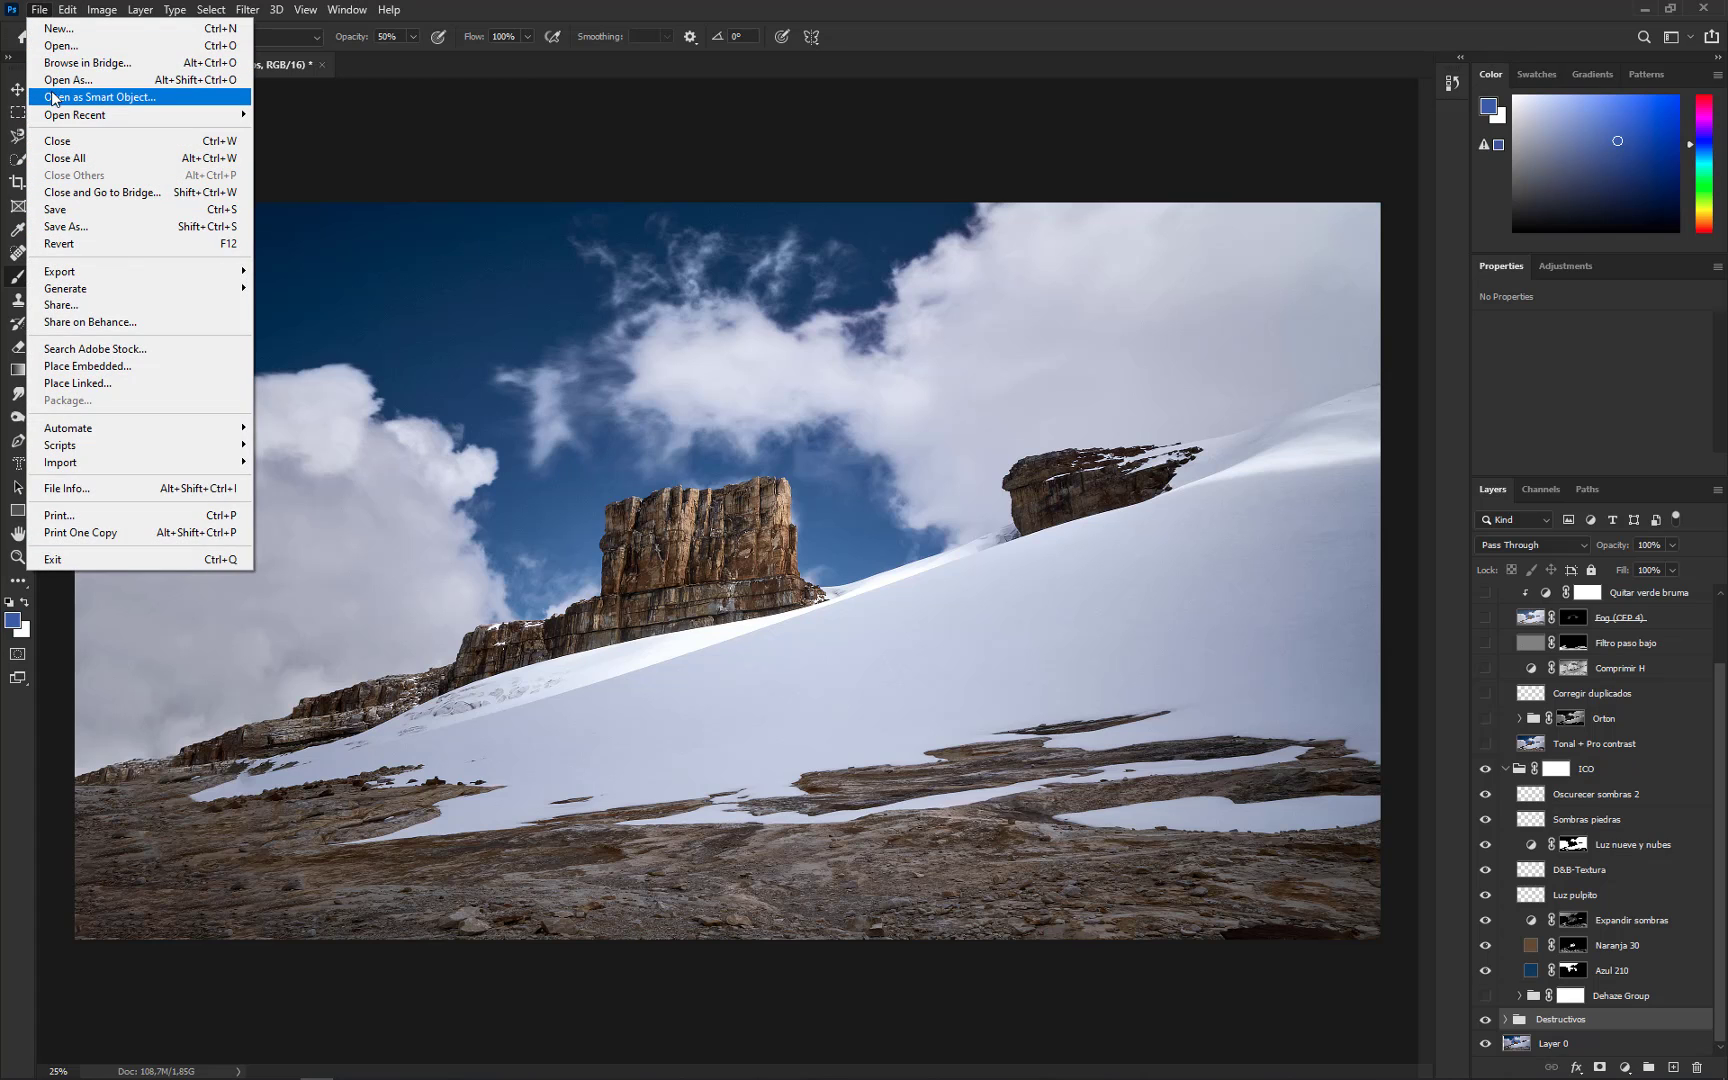
{"action": "left_click", "coordinate": [121, 46]}
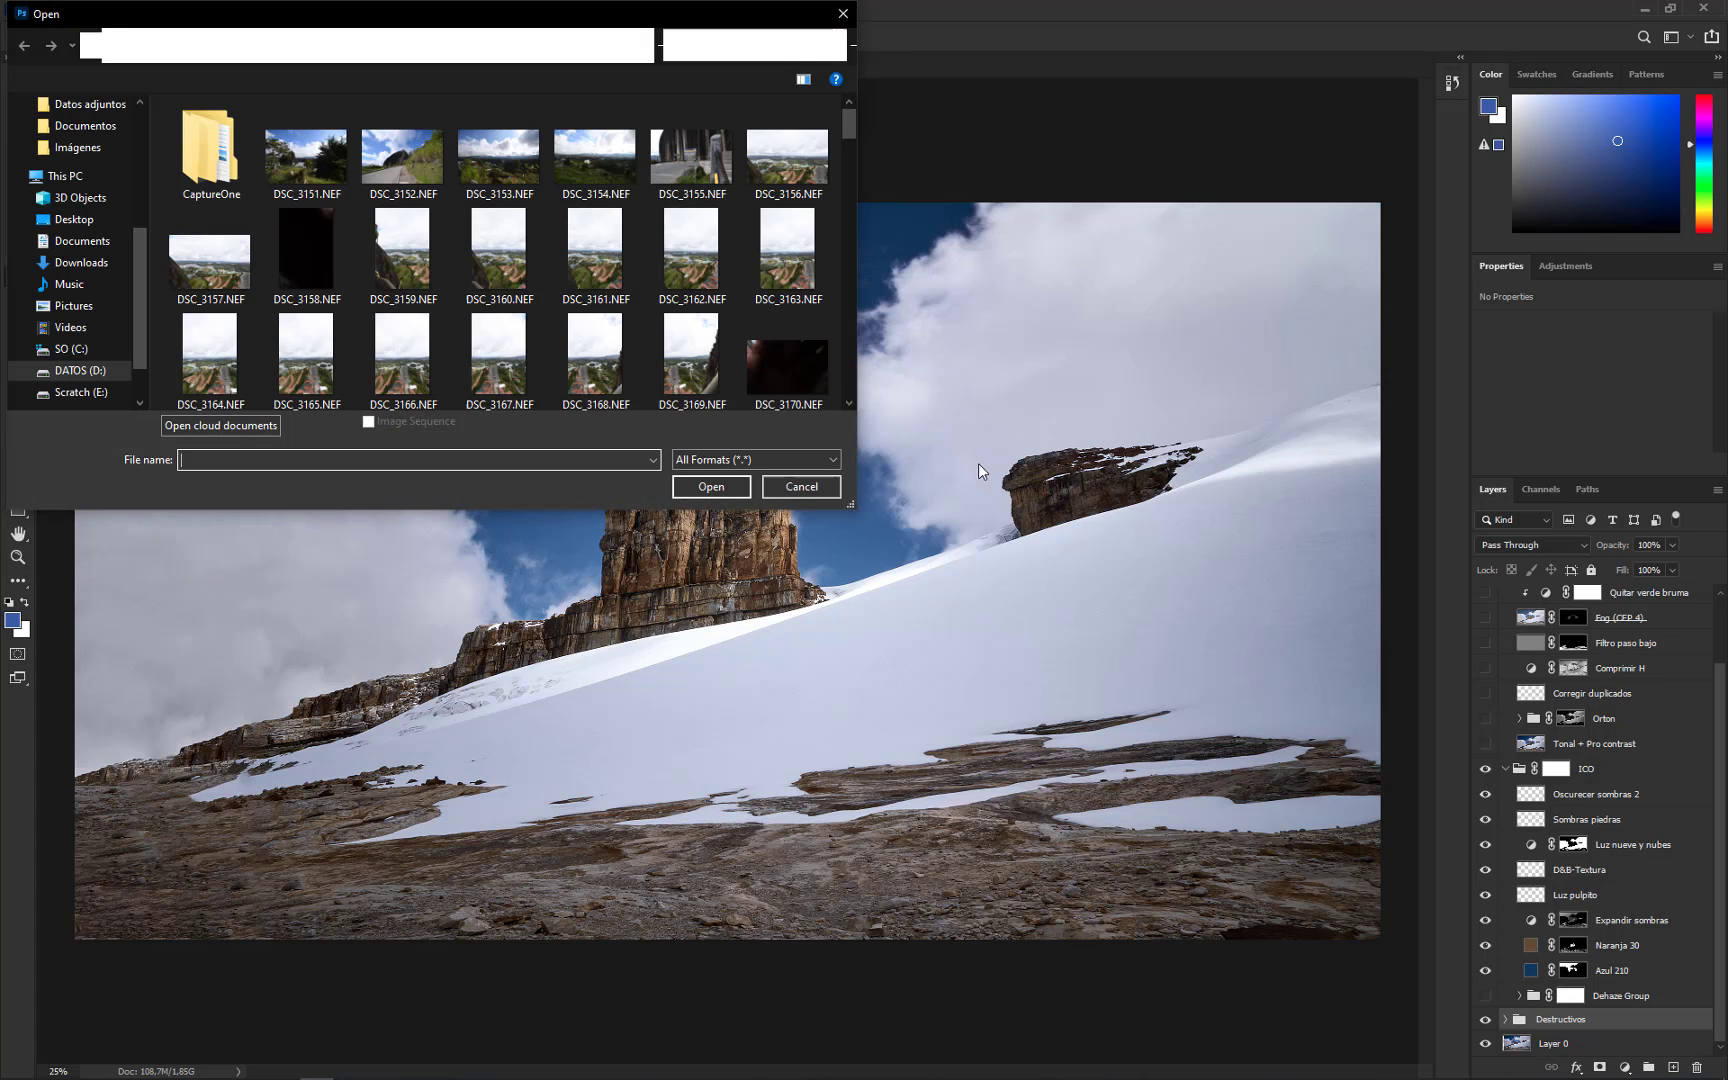
{"action": "left_click_drag", "start_coordinate": [842, 140], "coordinate": [855, 284]}
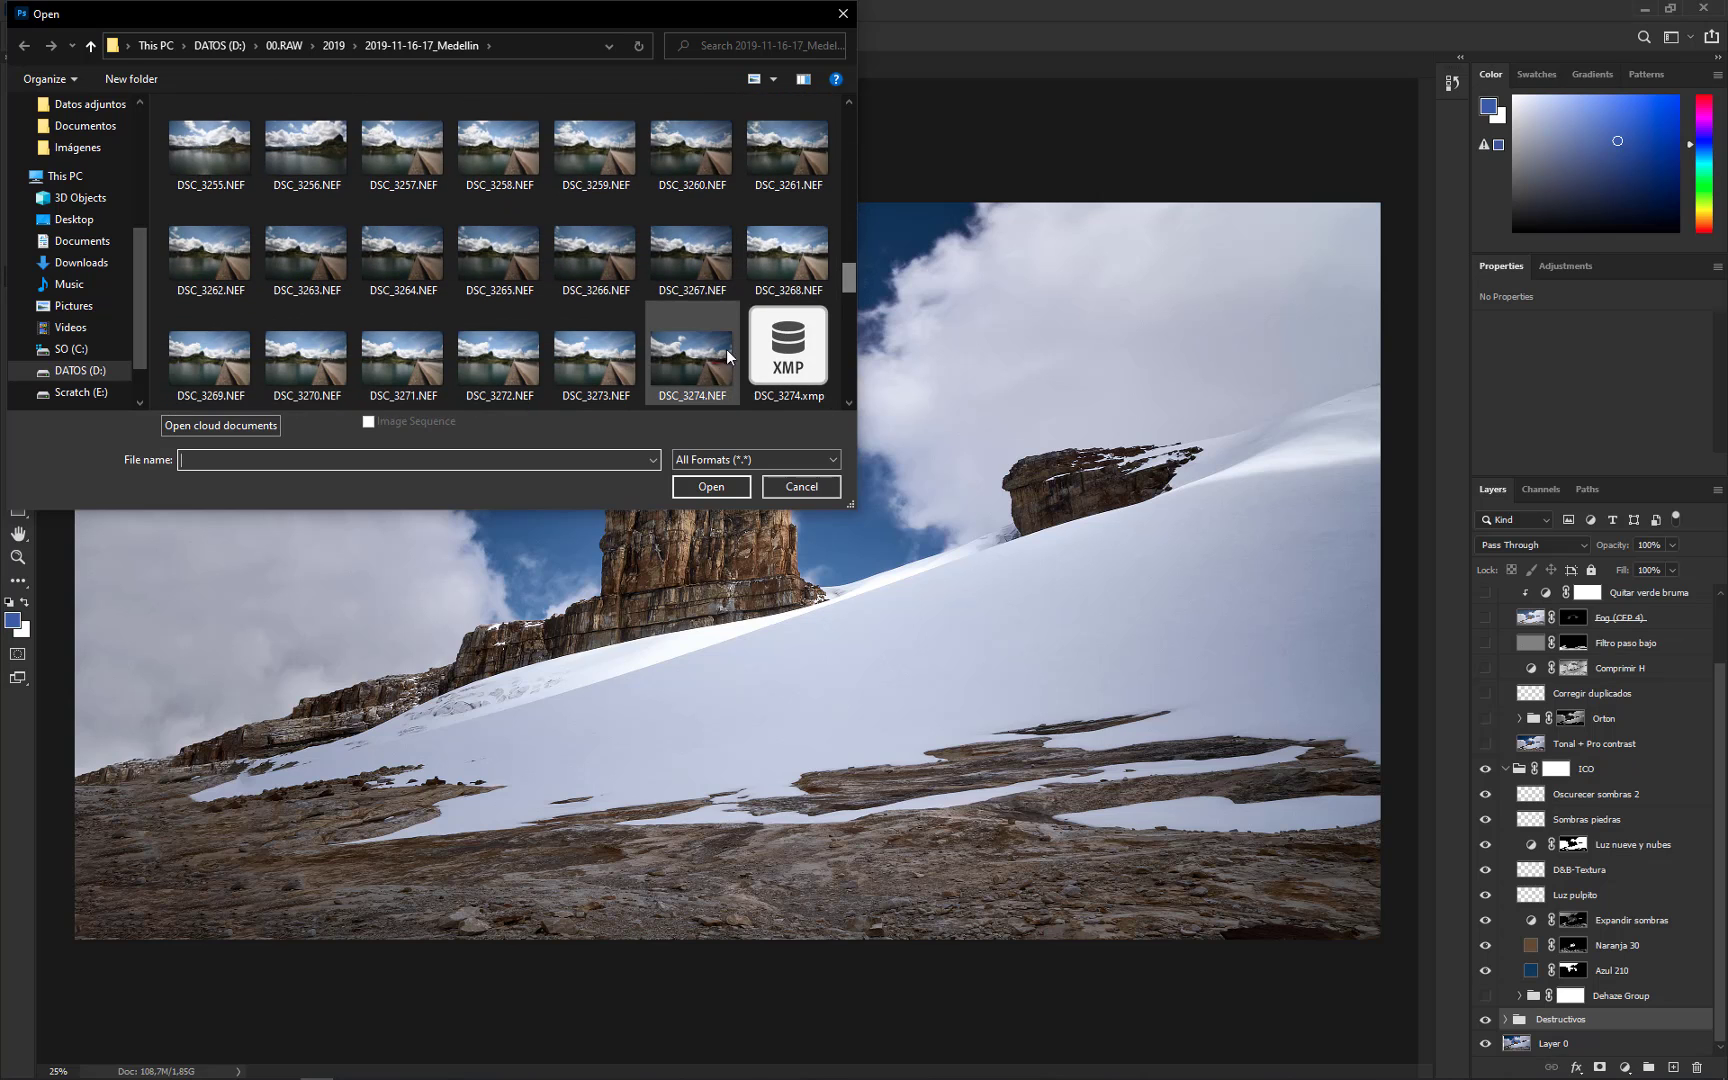
{"action": "left_click", "coordinate": [718, 491]}
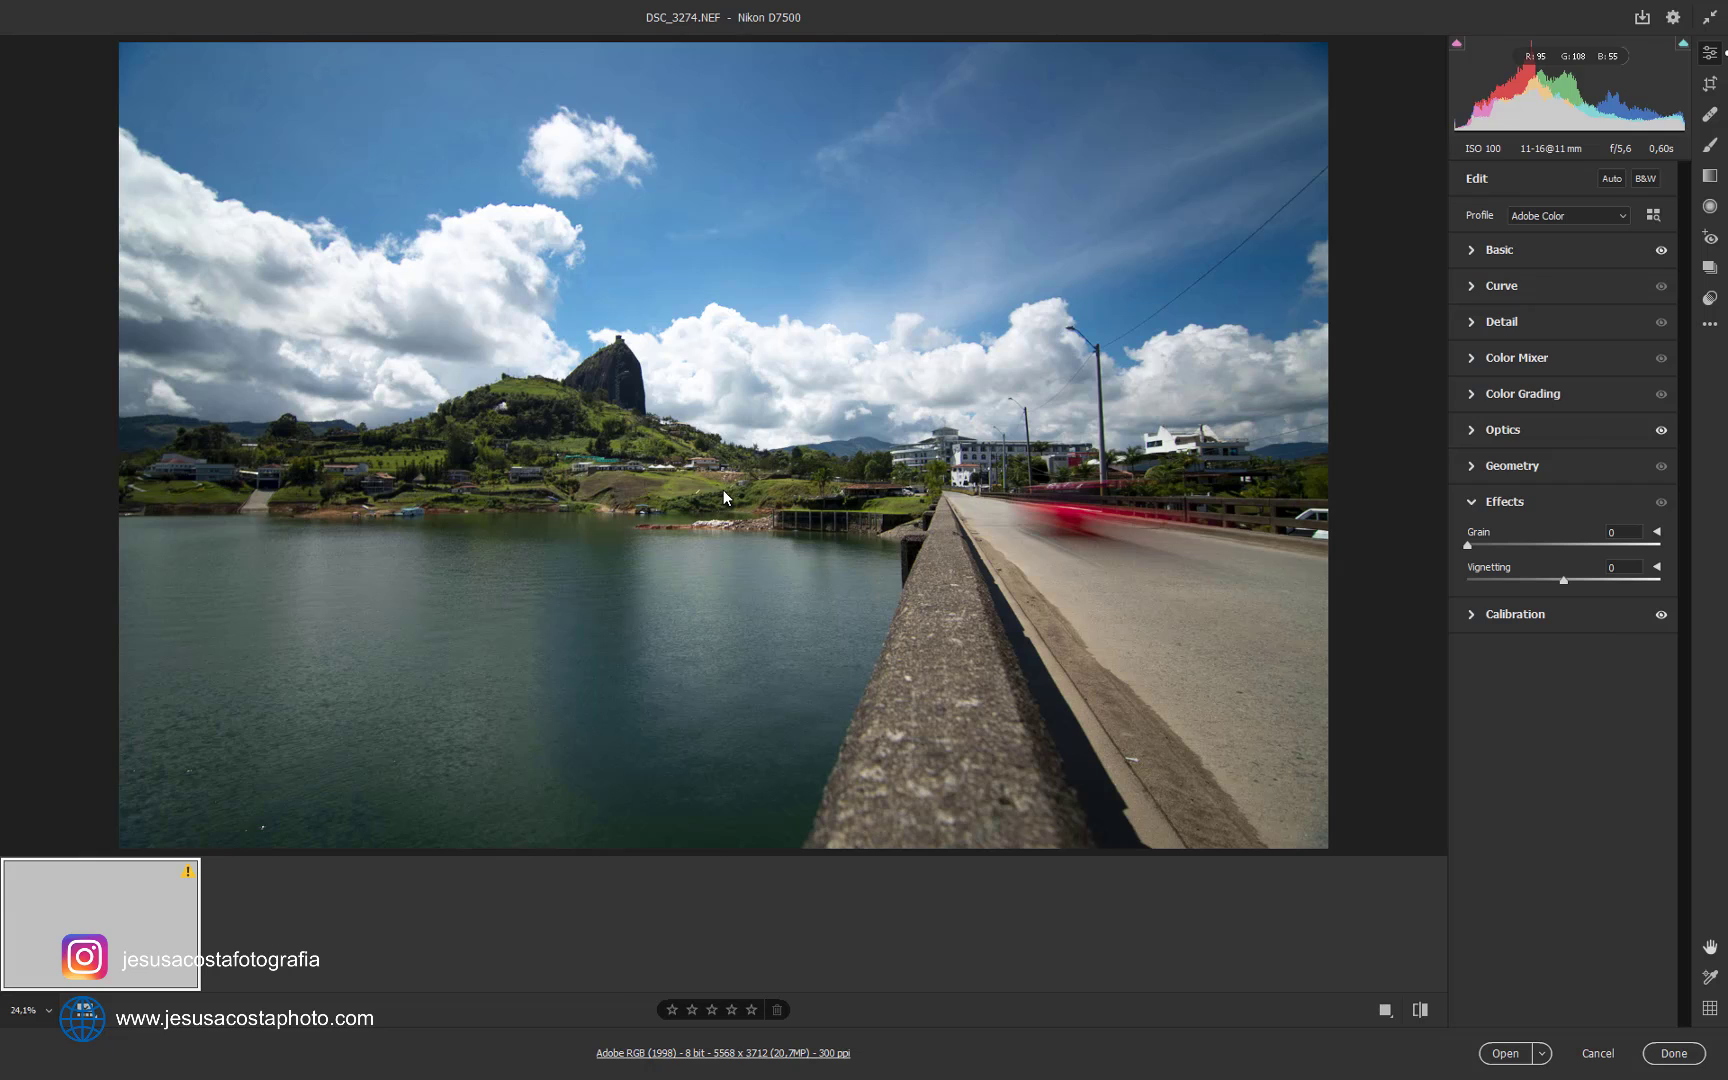
- Reveal the Basic raw adjustments and open the photo as a smart object
{"action": "left_click", "coordinate": [1499, 249]}
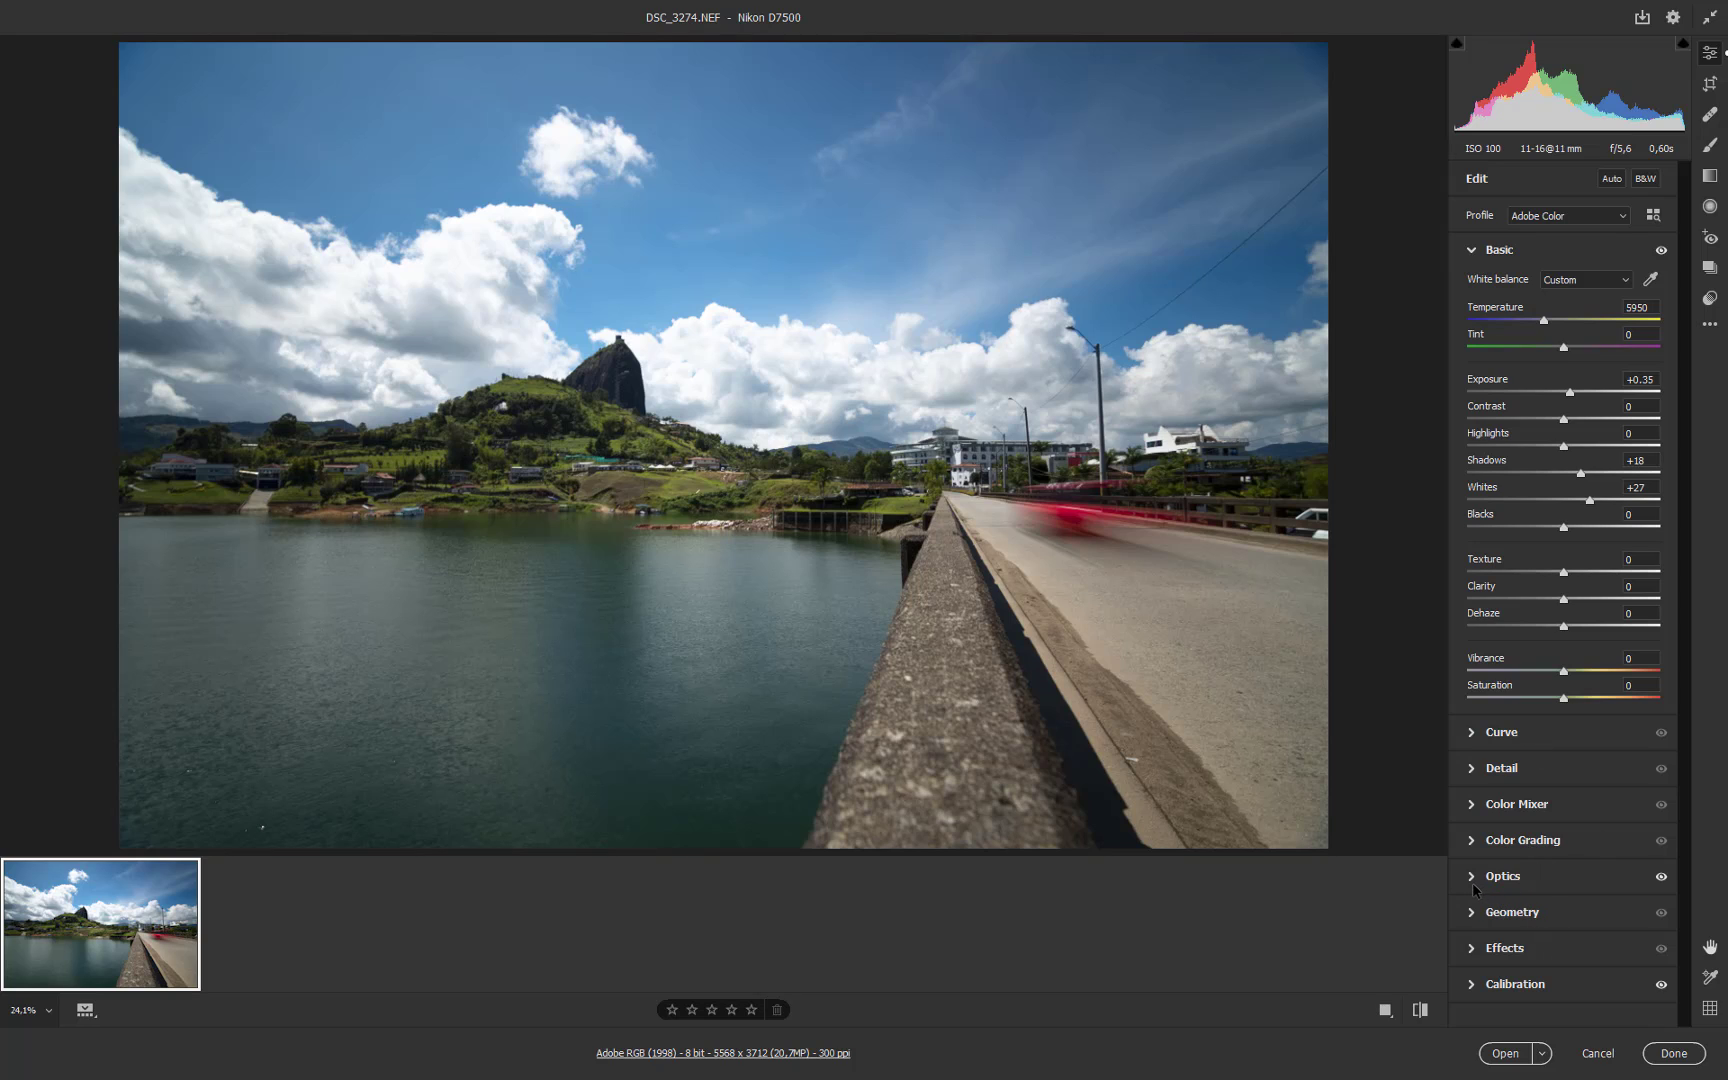
{"action": "left_click", "coordinate": [1542, 1053]}
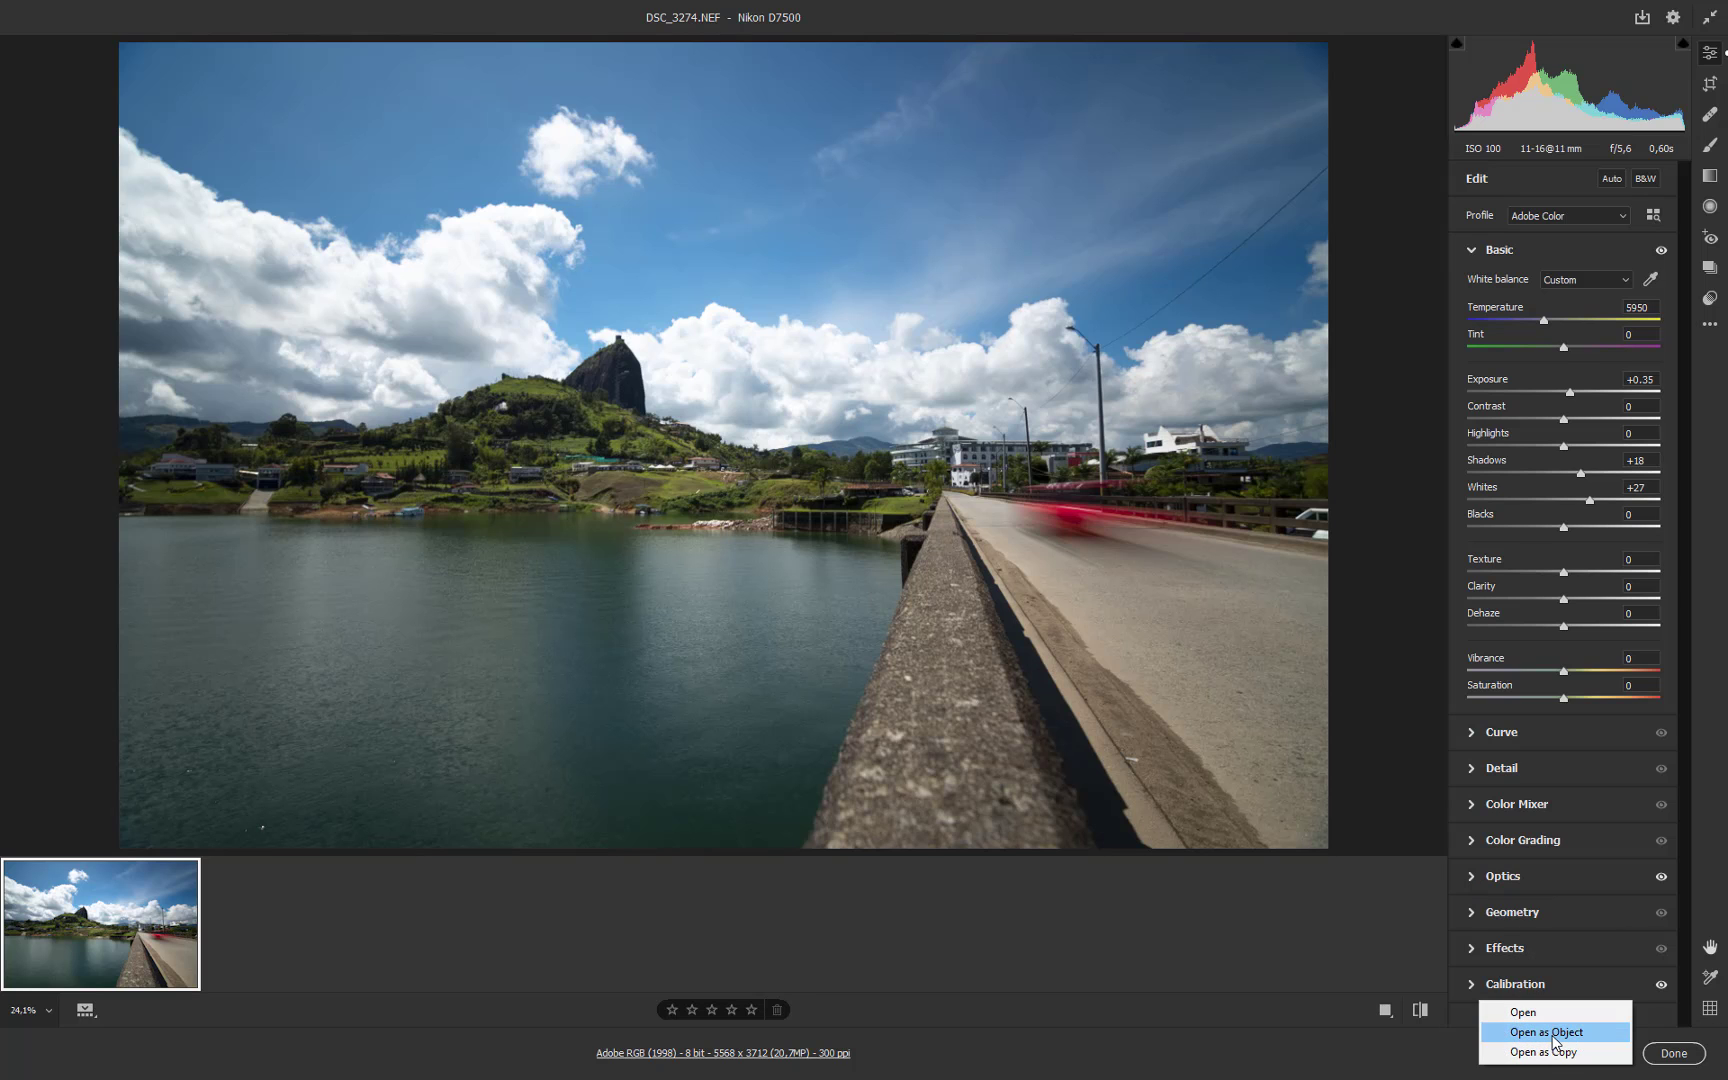
{"action": "left_click", "coordinate": [1555, 1033]}
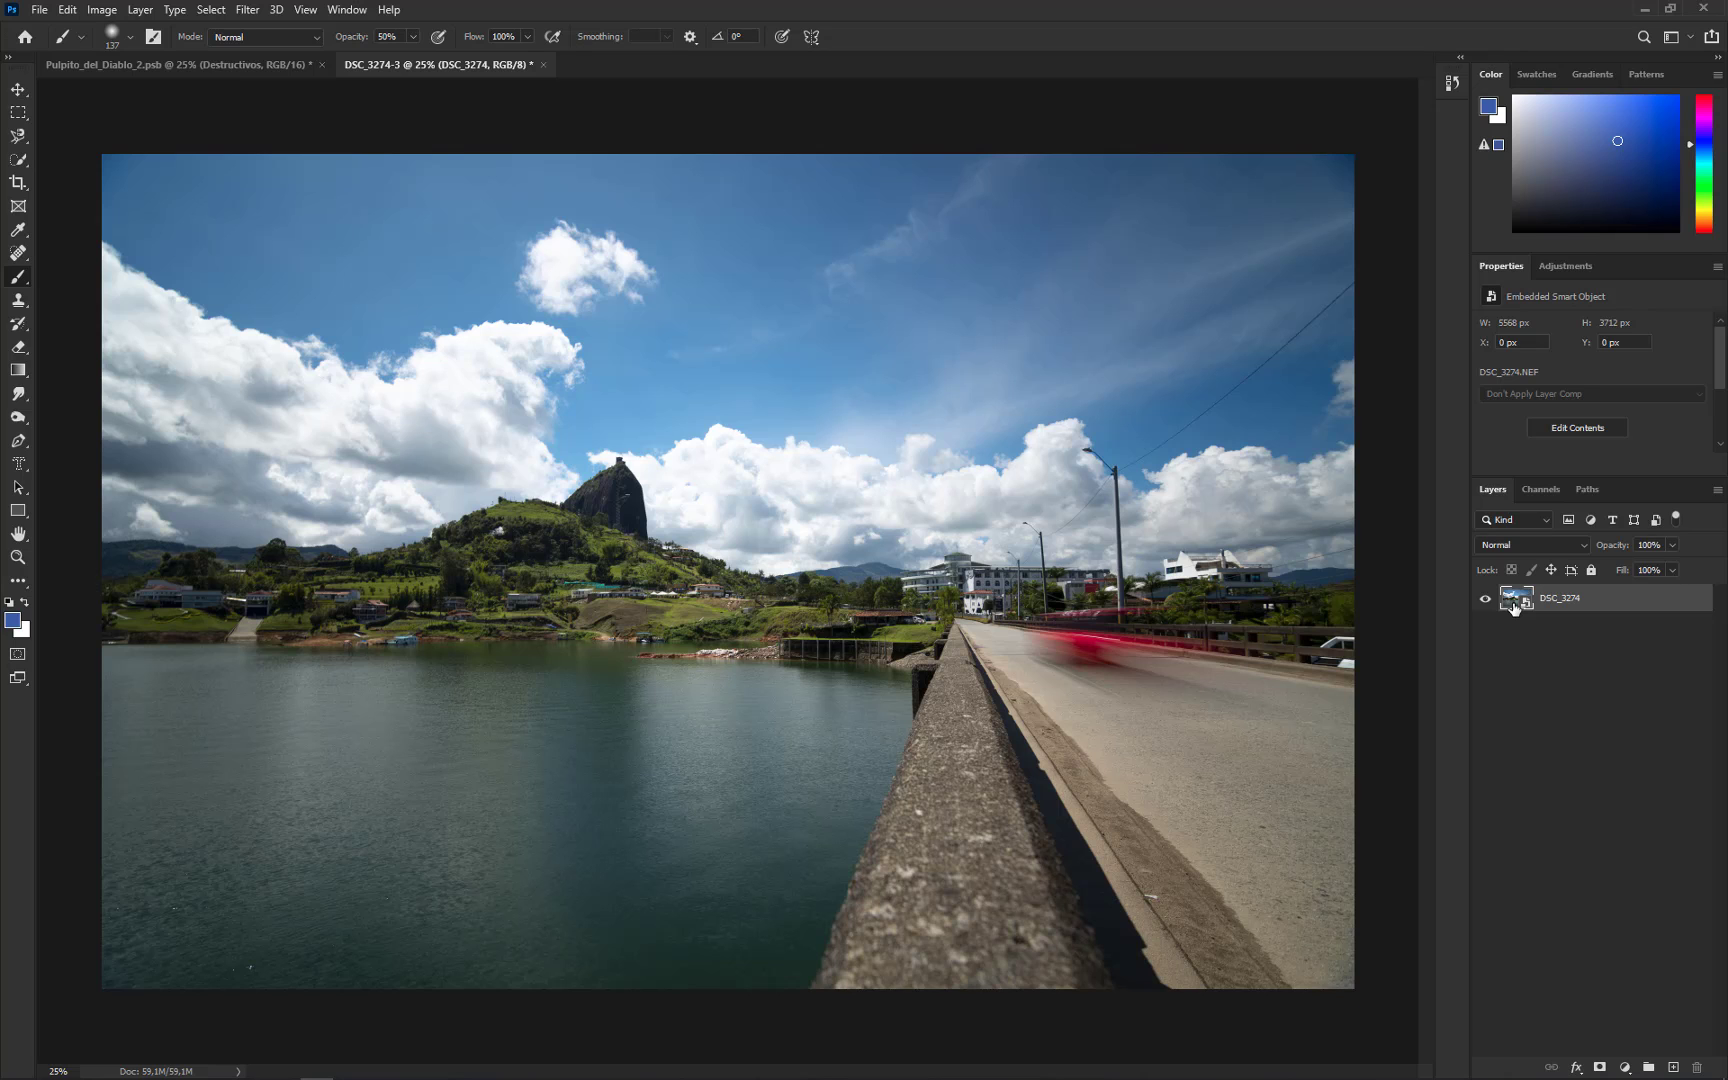
- Reopen the DSC_3274 smart object's raw settings and raise the exposure to +0.70
{"action": "double_click", "coordinate": [1514, 600]}
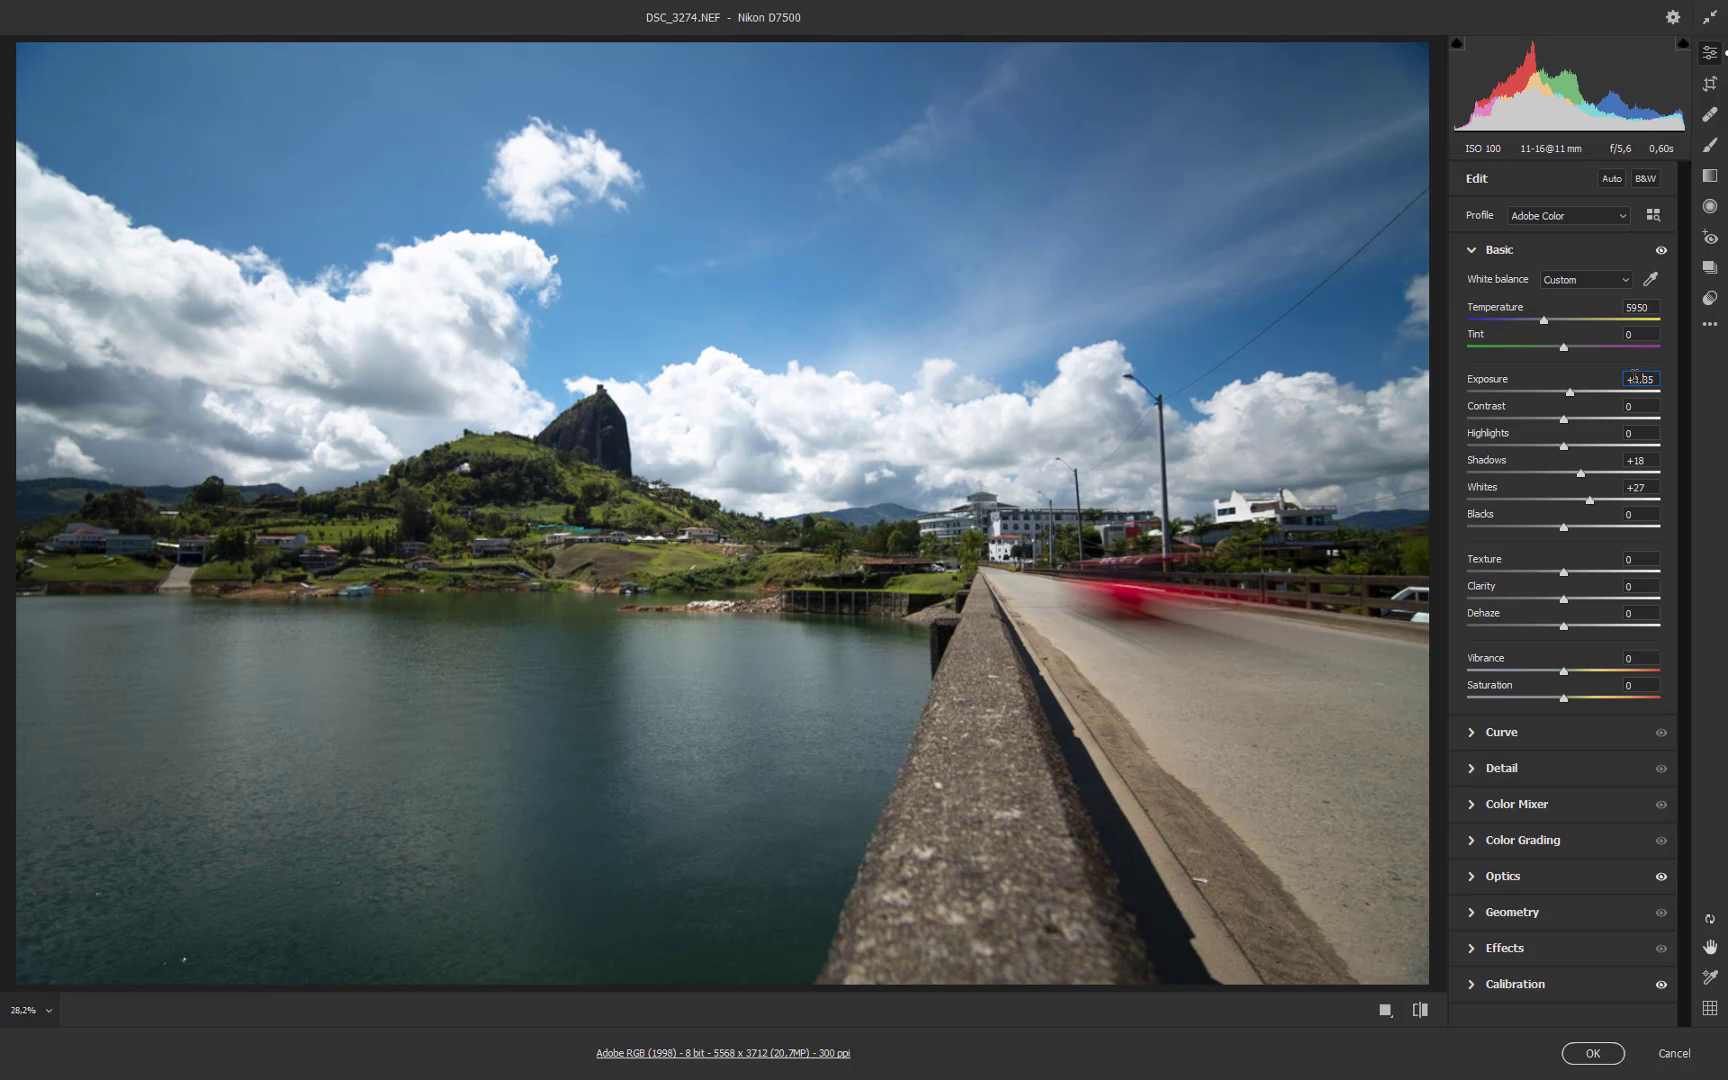
{"action": "left_click", "coordinate": [1634, 375]}
{"action": "key", "text": "Up"}
{"action": "key", "text": "Up"}
{"action": "key", "text": "Up"}
{"action": "key", "text": "Up"}
{"action": "key", "text": "Up"}
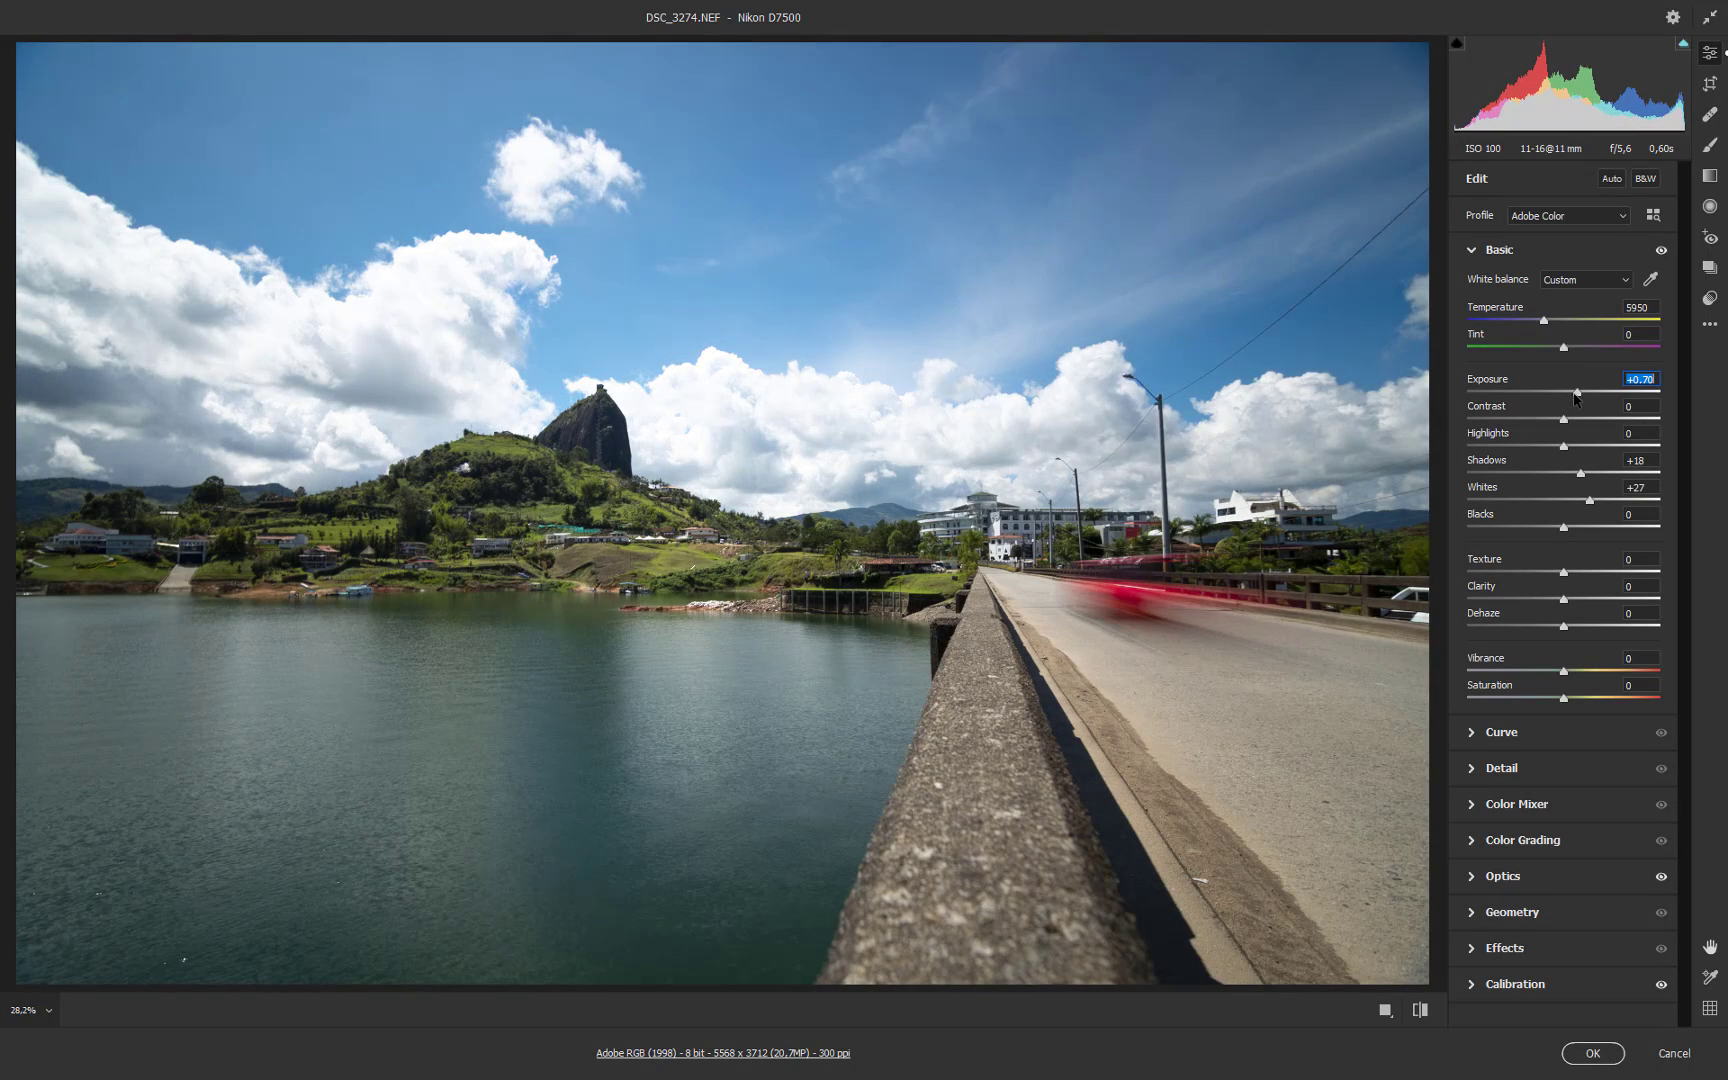
{"action": "left_click", "coordinate": [1608, 1054]}
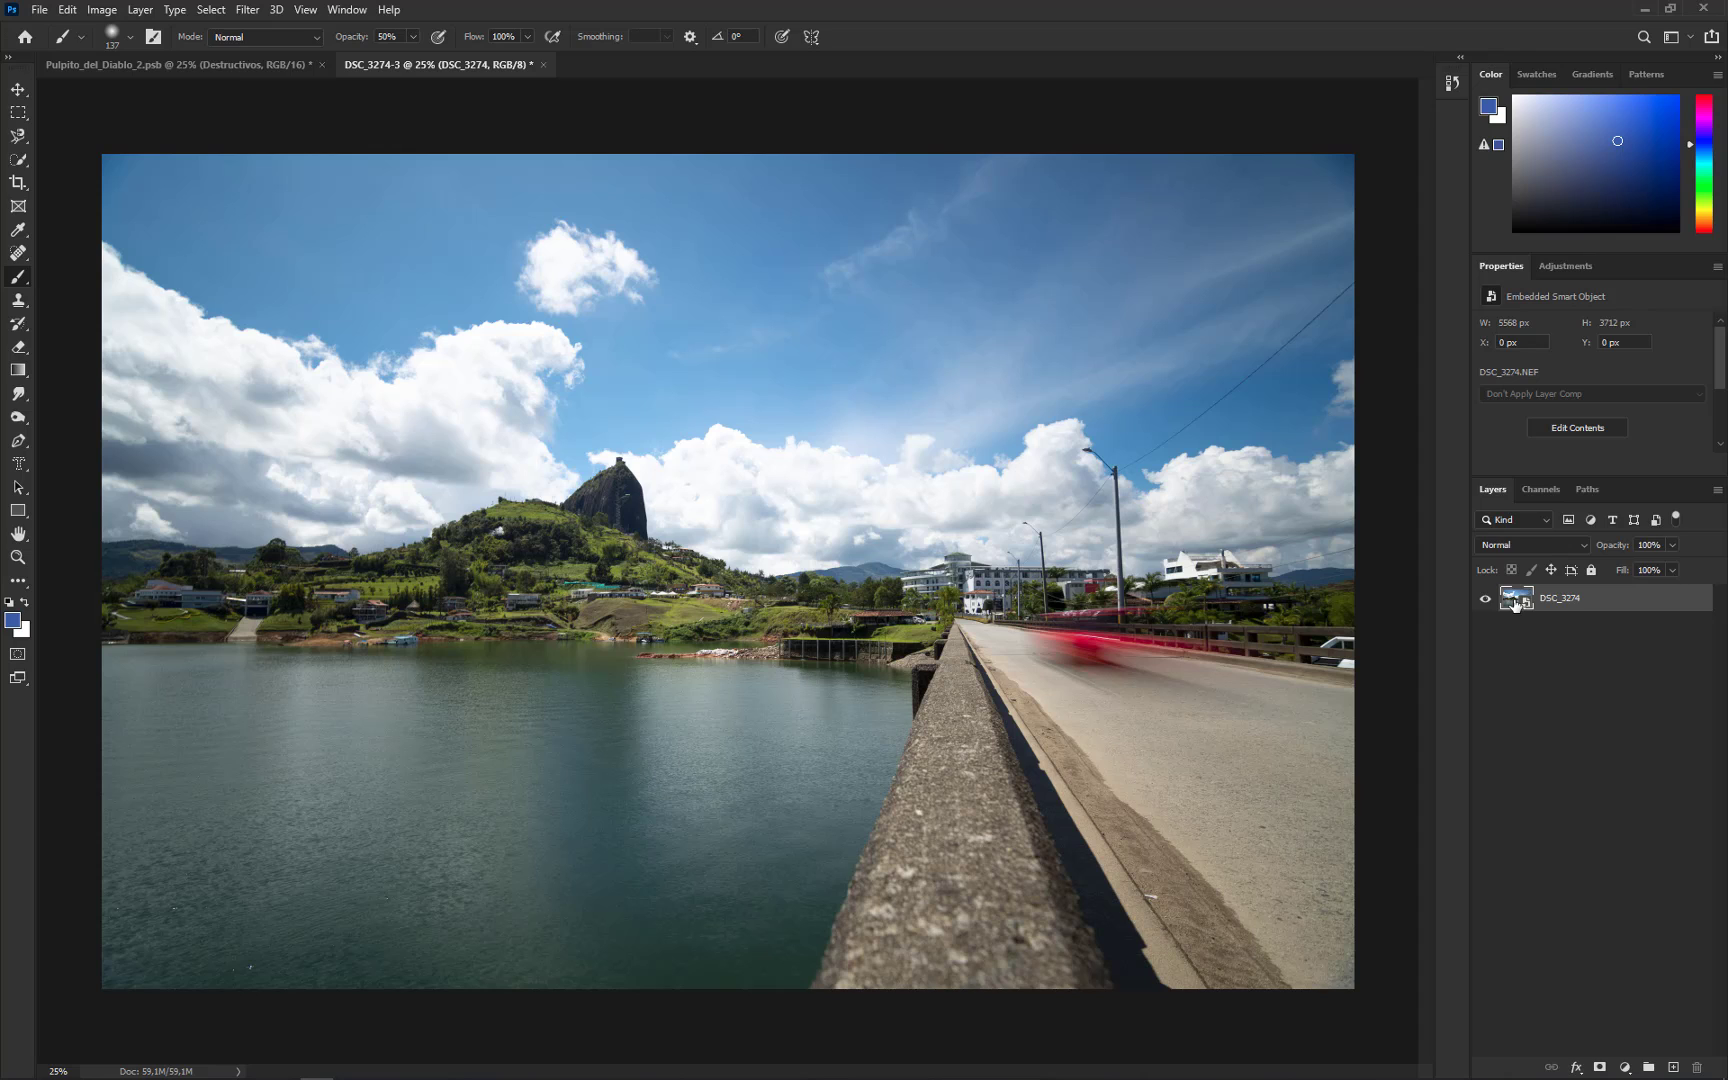
- Edit the DSC_3274 smart object's raw settings again and set the exposure to +0.35
{"action": "double_click", "coordinate": [1515, 600]}
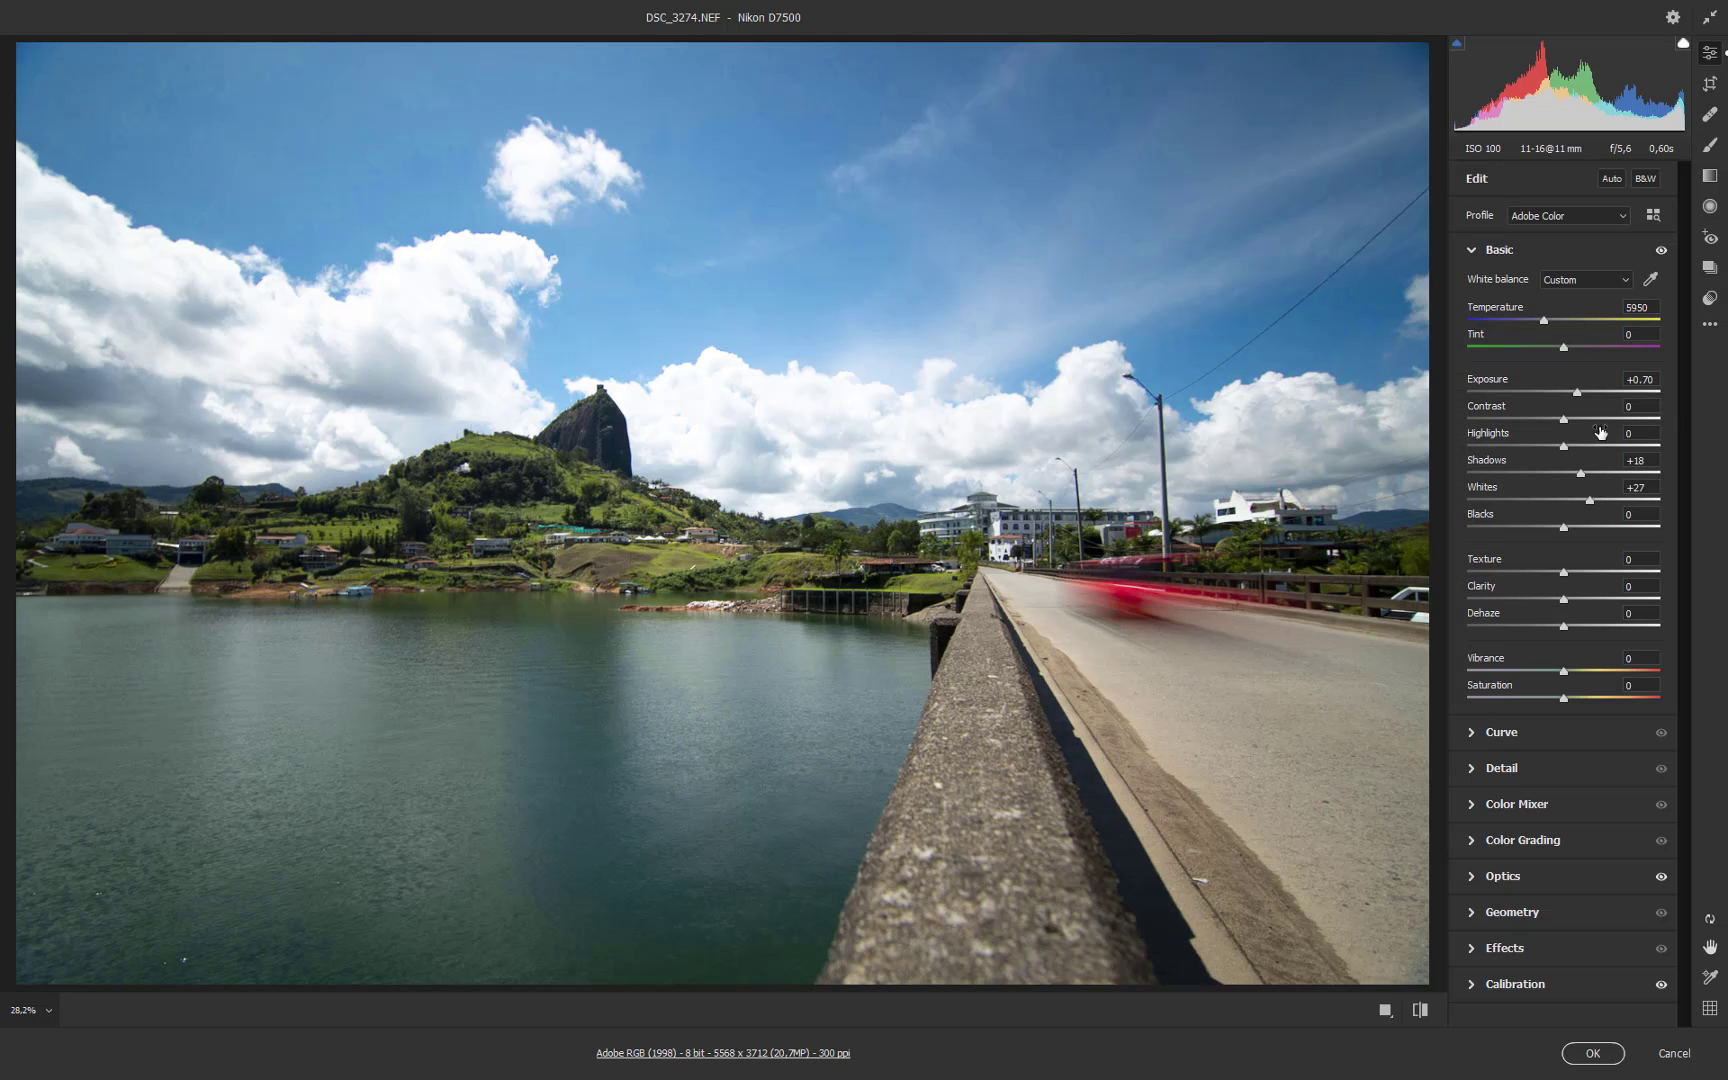
{"action": "left_click", "coordinate": [1656, 379]}
{"action": "key", "text": "BackSpace"}
{"action": "key", "text": "BackSpace"}
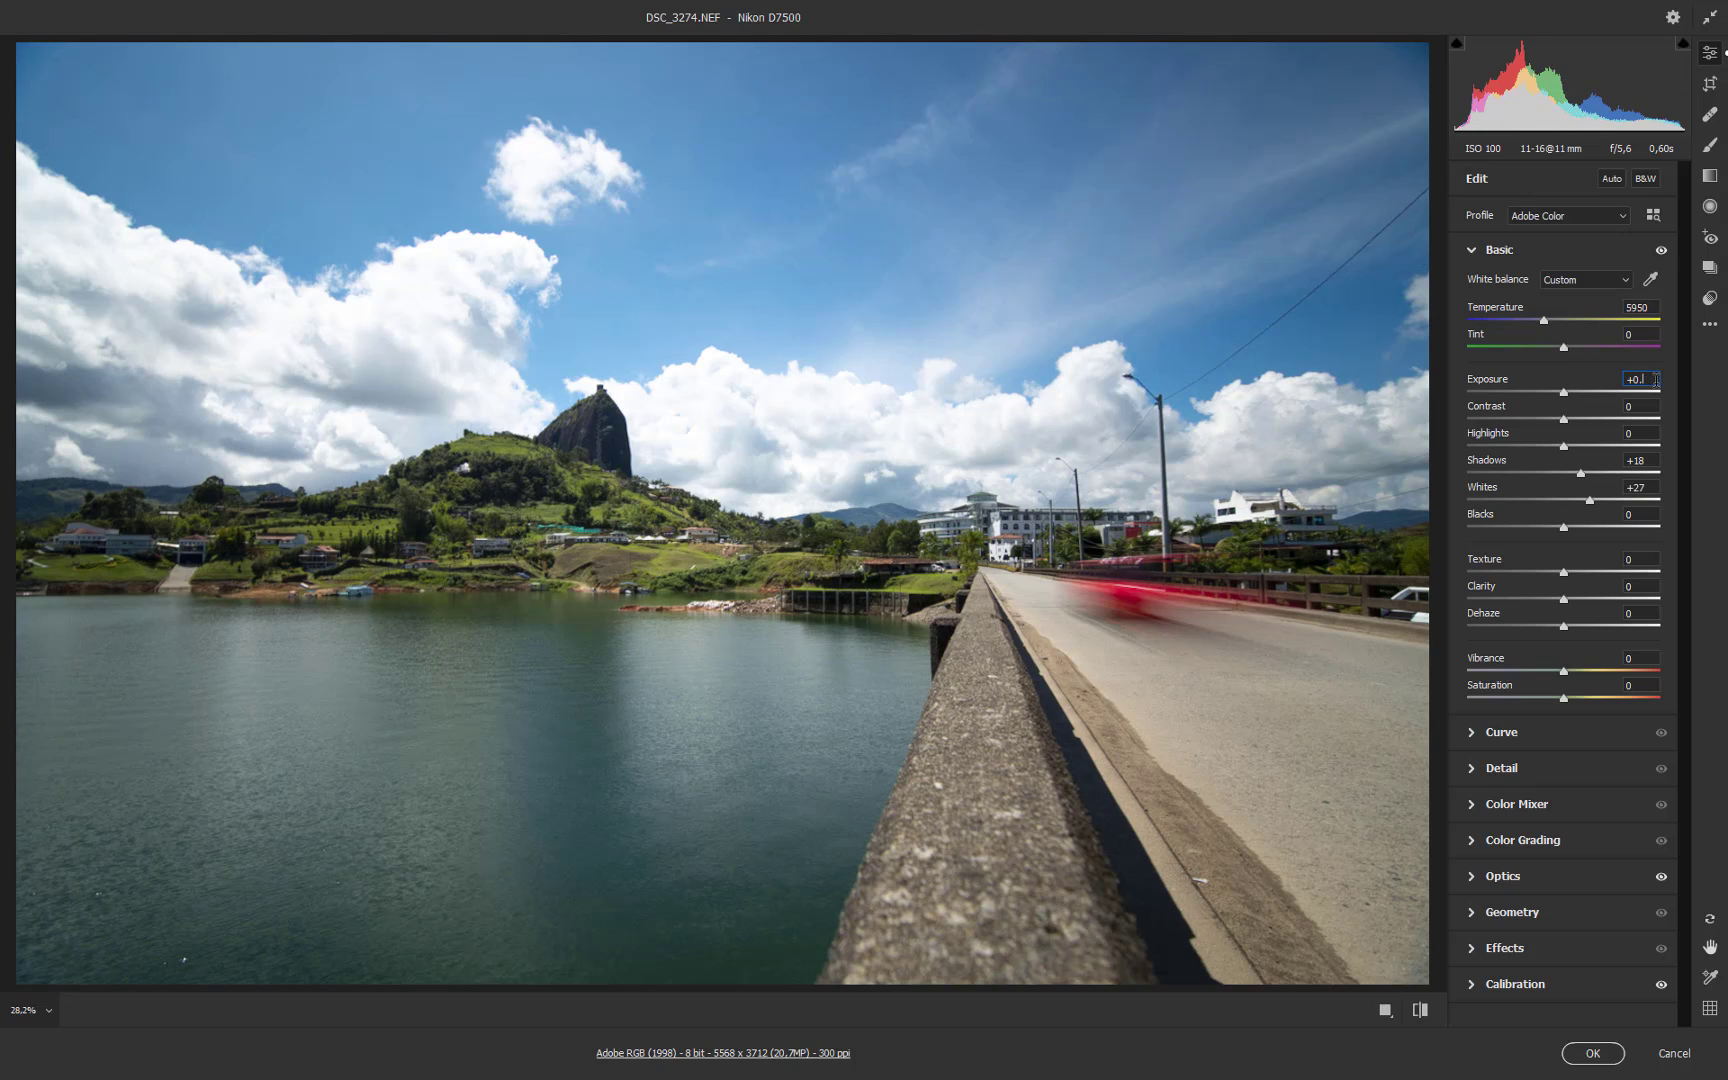
{"action": "type", "text": "35"}
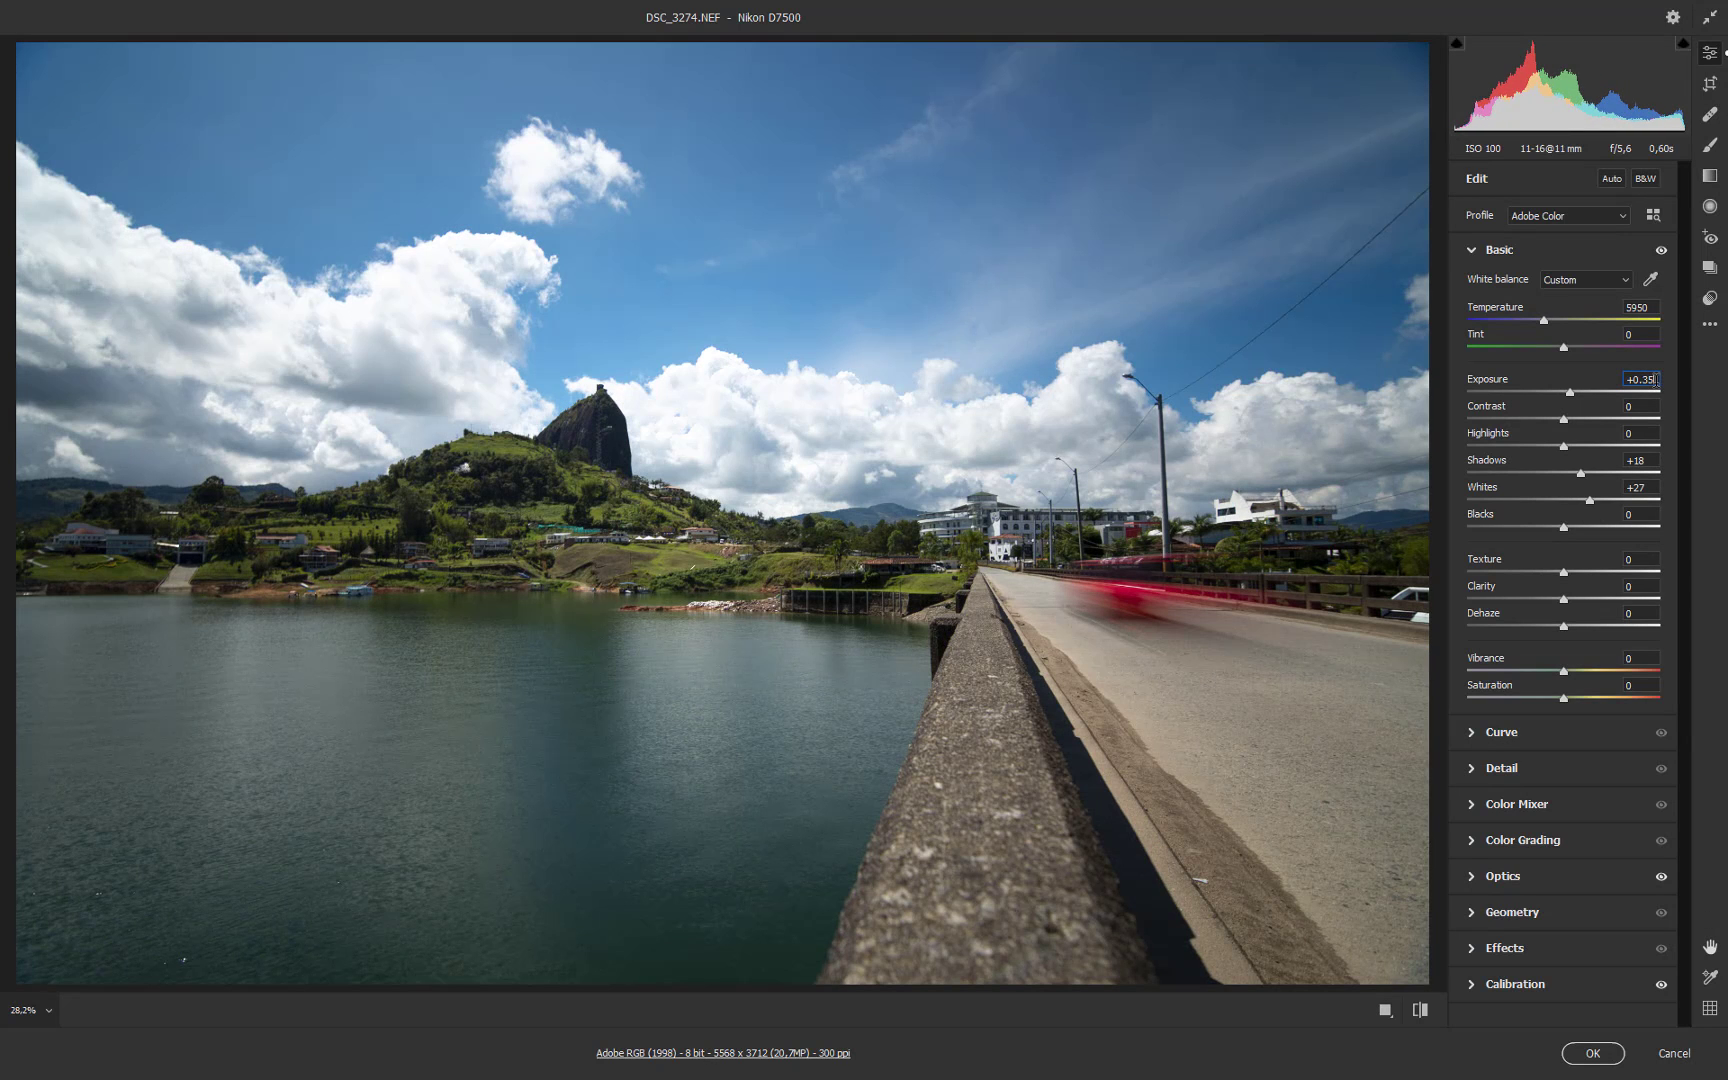
{"action": "left_click", "coordinate": [1604, 1058]}
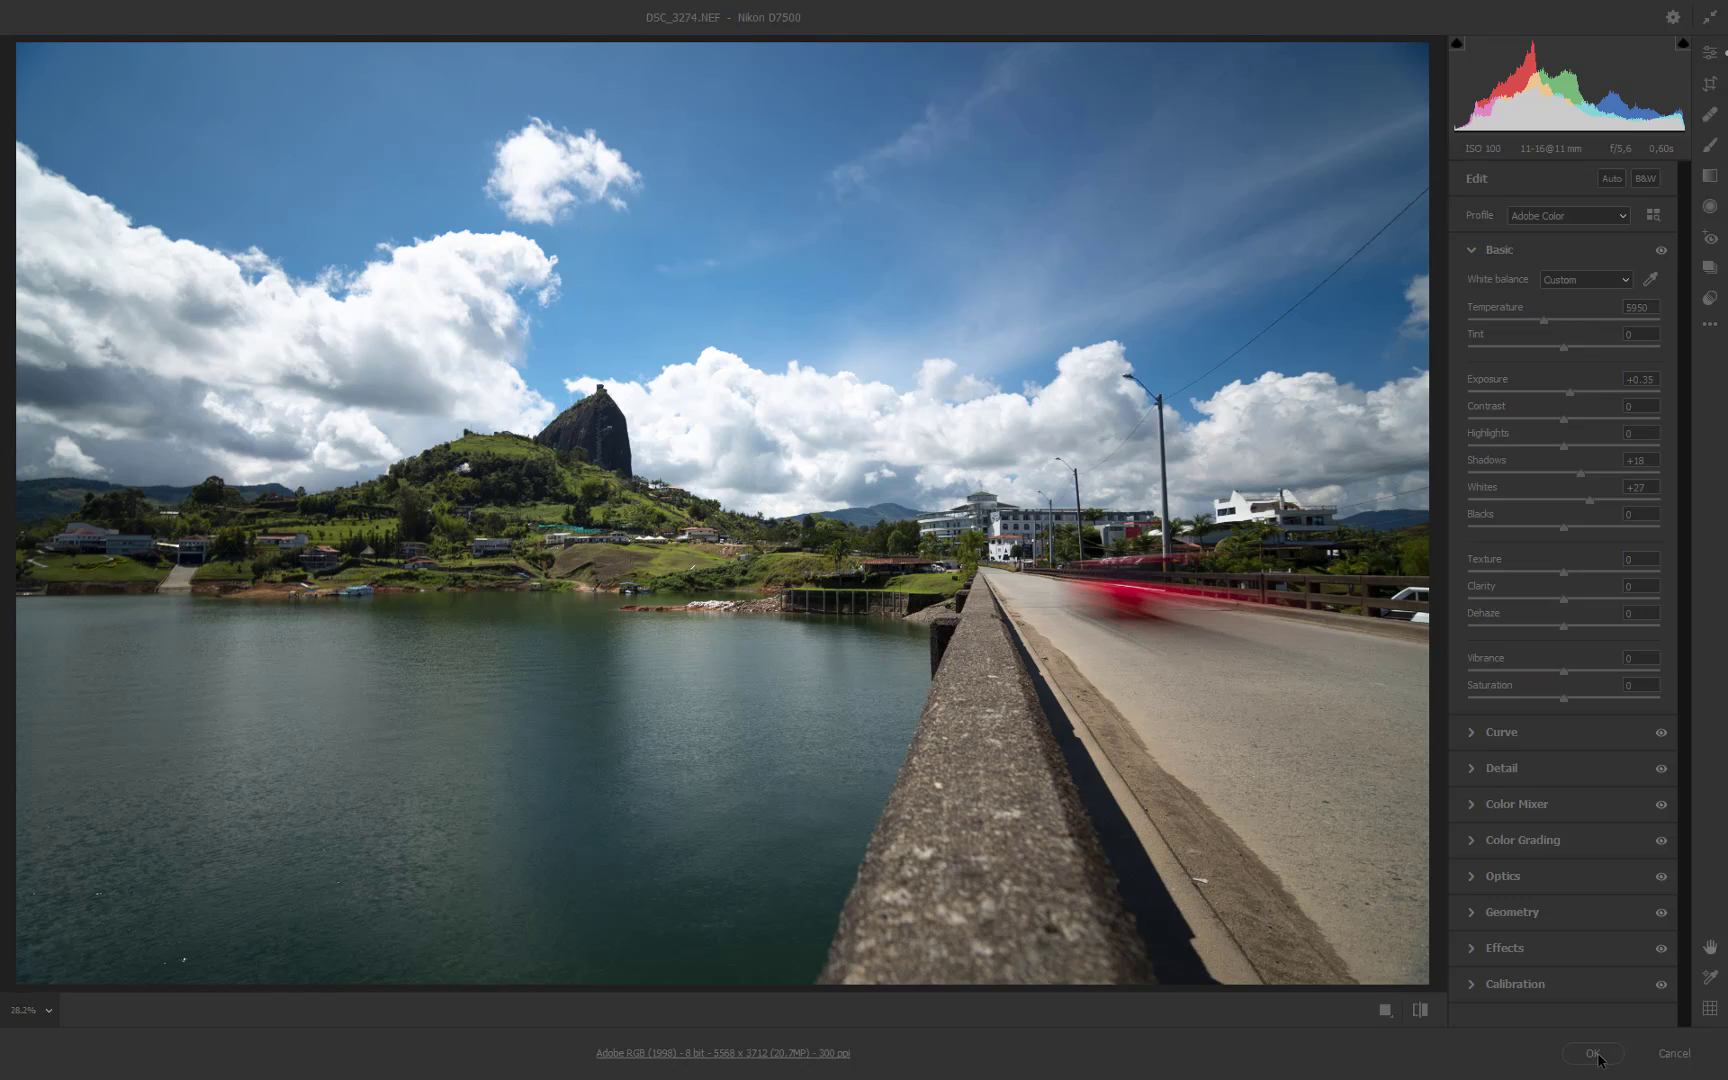